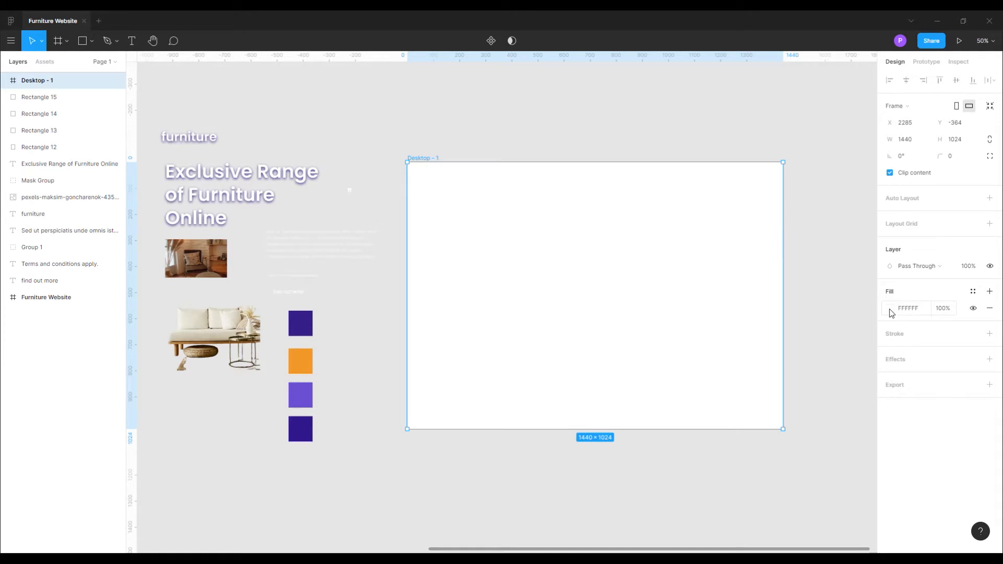
Change the Desktop - 1 frame's fill to a linear gradient running diagonally from near its upper-left to near its lower-right corner.
left_click(890, 308)
left_click(789, 282)
left_click(793, 294)
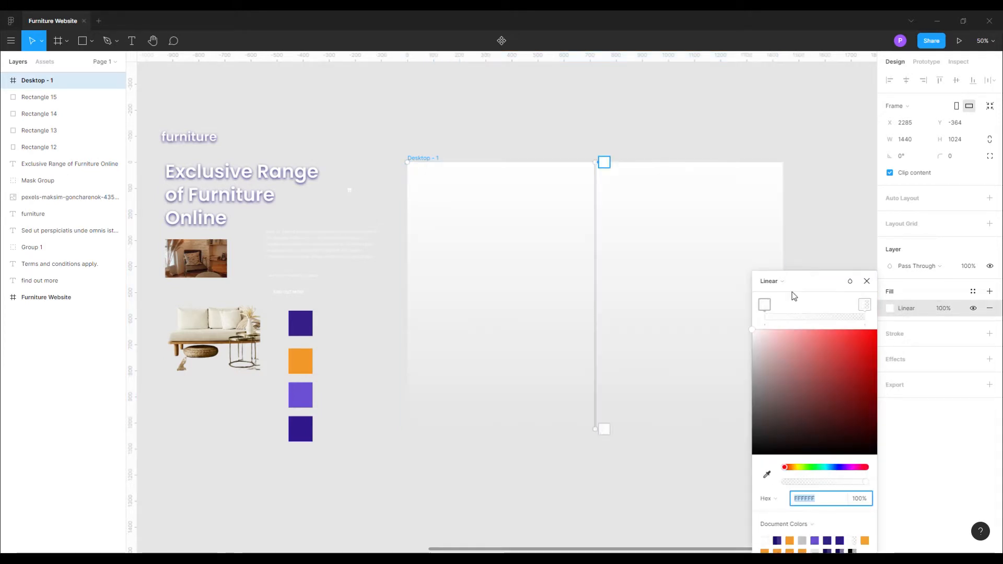
left_click_drag(605, 171, 445, 183)
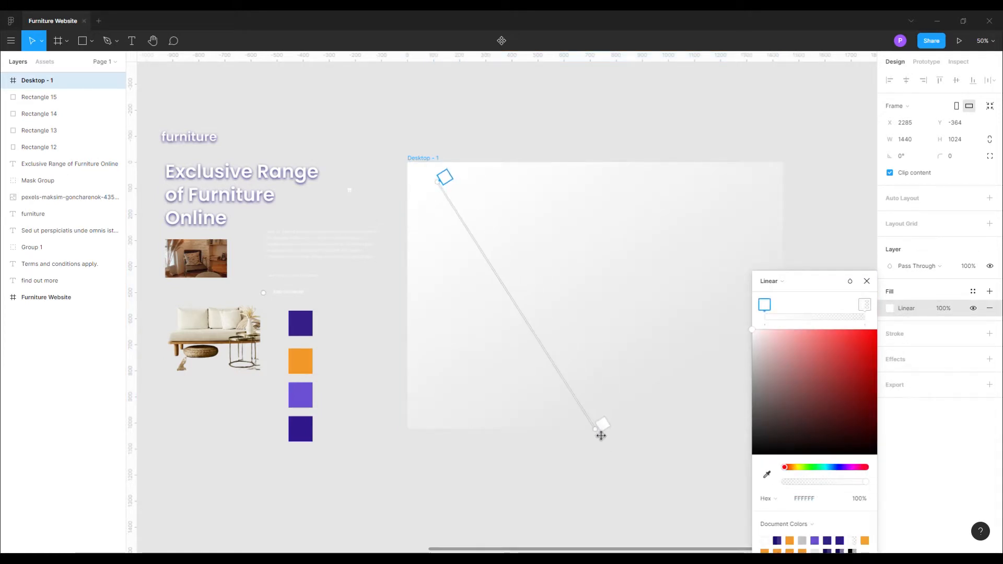
left_click_drag(601, 435, 742, 415)
Colour the gradient from the light purple swatch 6D50D3 to the dark purple swatch 30178B, with the end stop at 100% opacity.
left_click(766, 474)
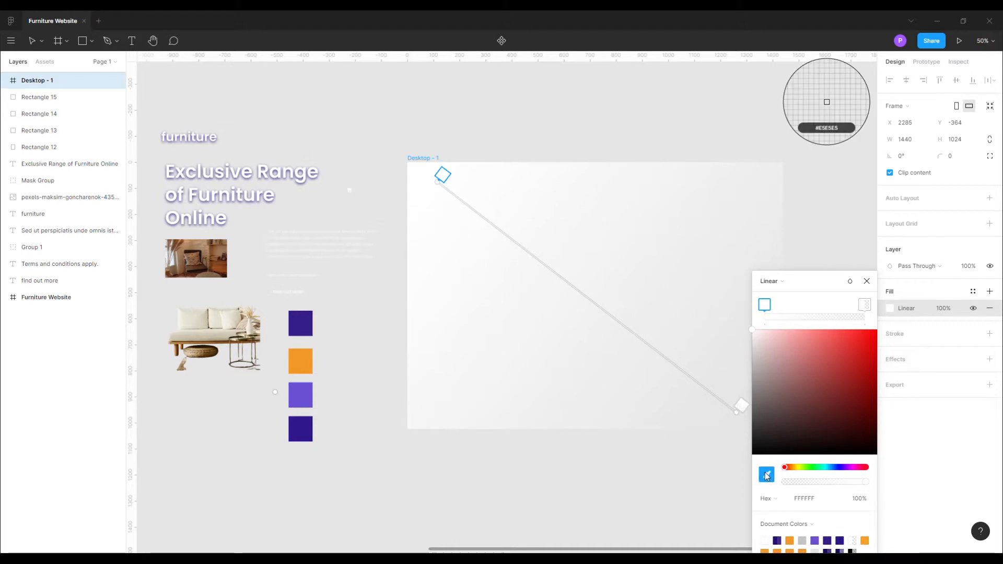
left_click(309, 399)
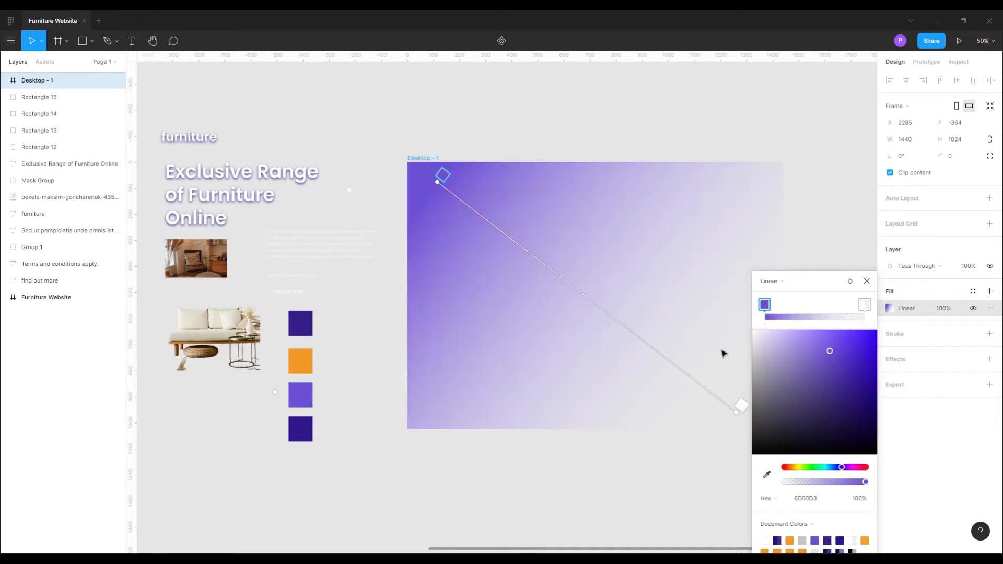
left_click(865, 304)
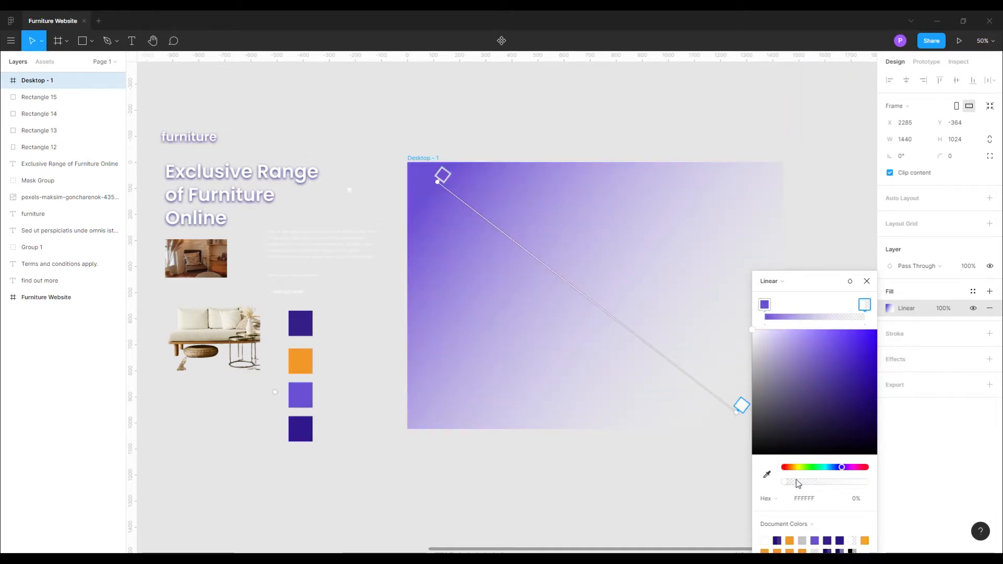
left_click_drag(797, 483, 916, 487)
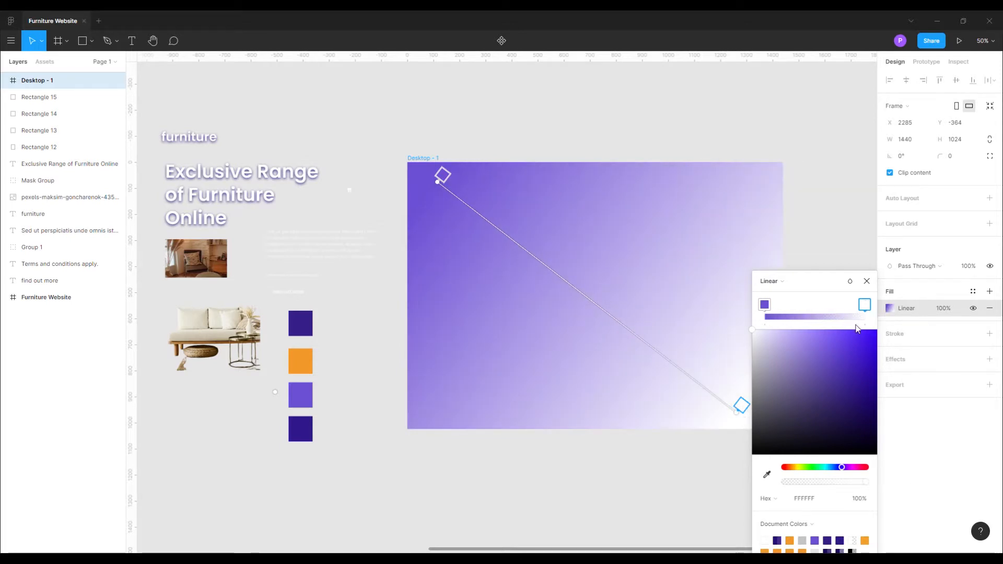
left_click(766, 474)
left_click(306, 431)
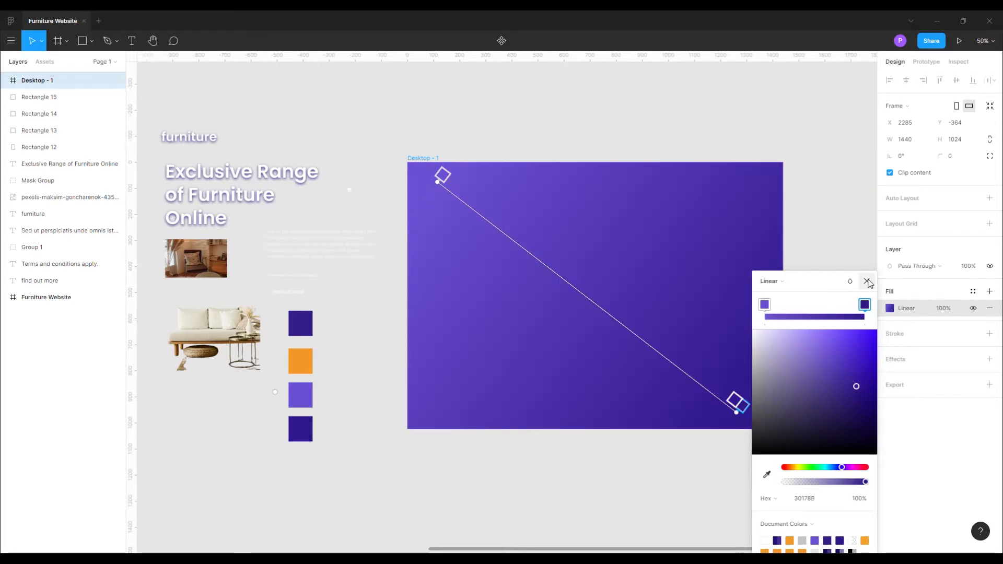
left_click(866, 282)
left_click(697, 474)
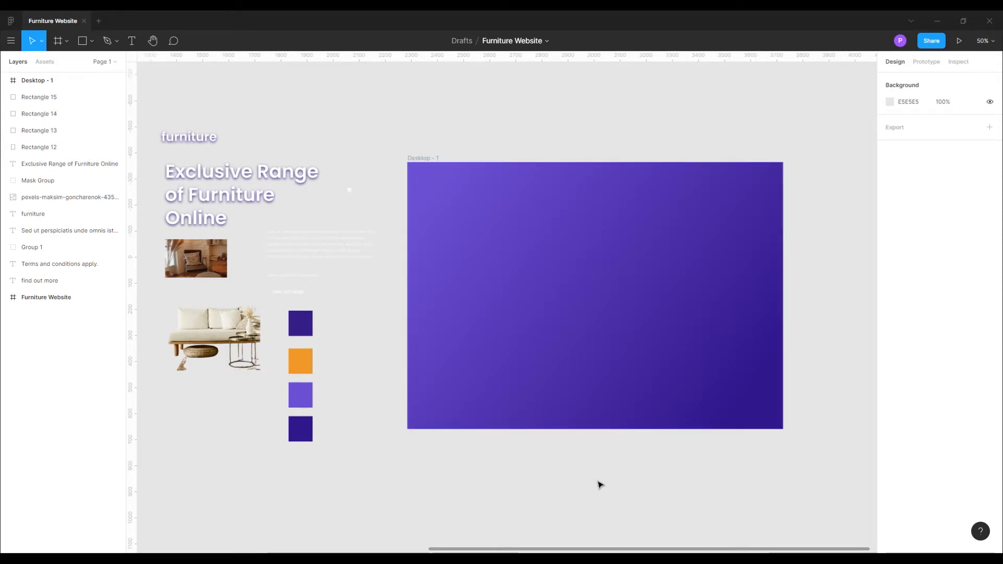
Add a layout grid to the Desktop - 1 frame and change its type to Columns.
left_click(434, 159)
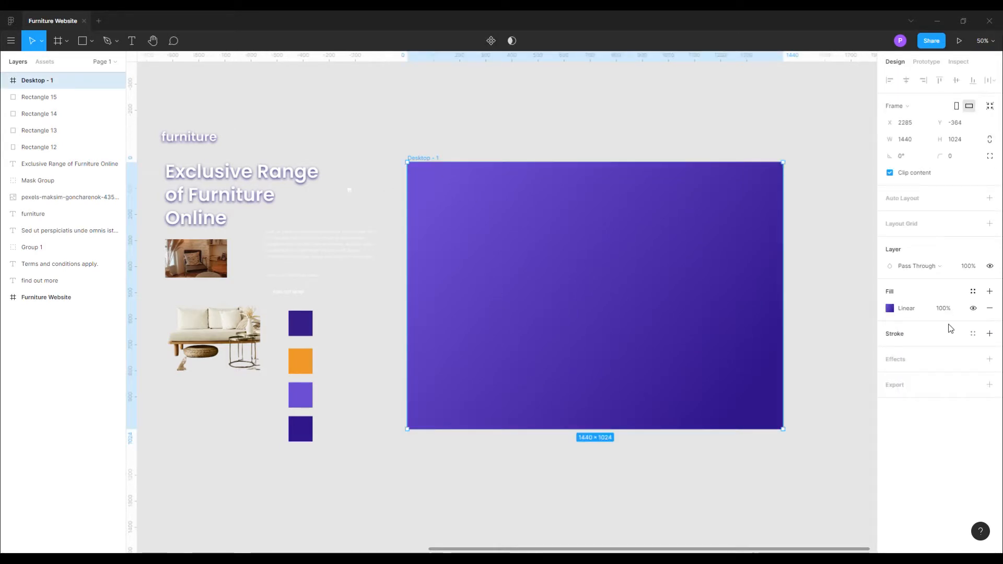
left_click(989, 223)
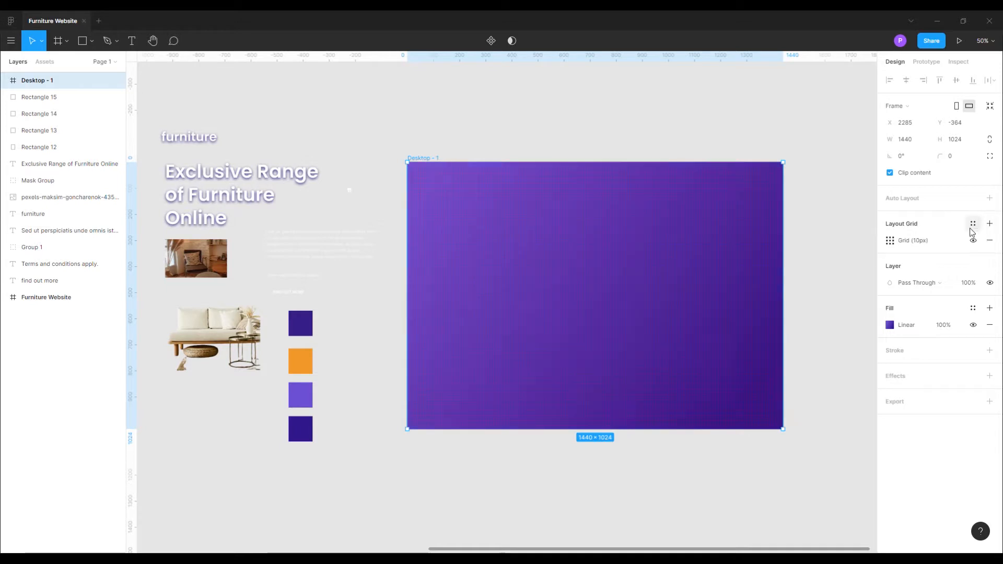
left_click(890, 241)
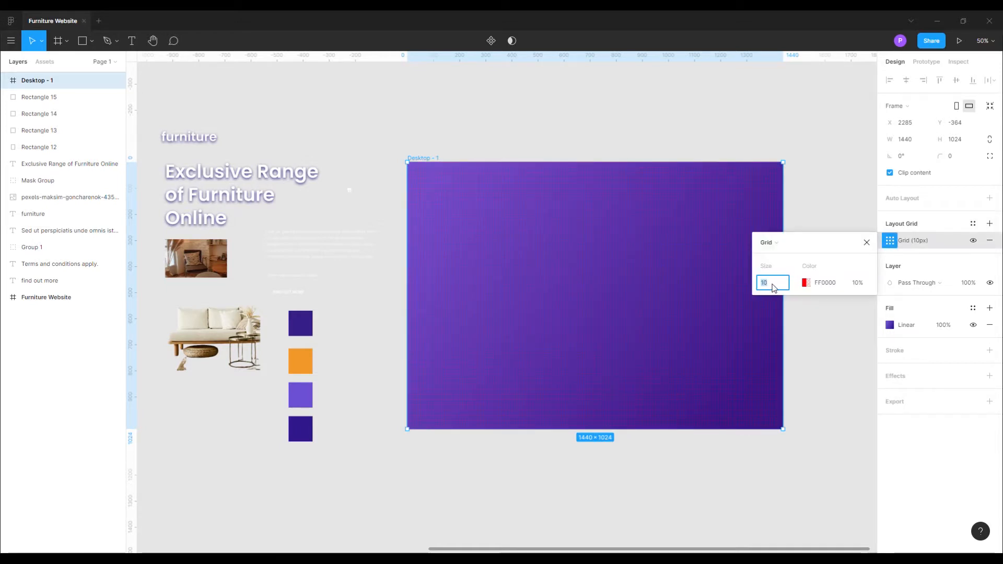
left_click(768, 242)
left_click(778, 255)
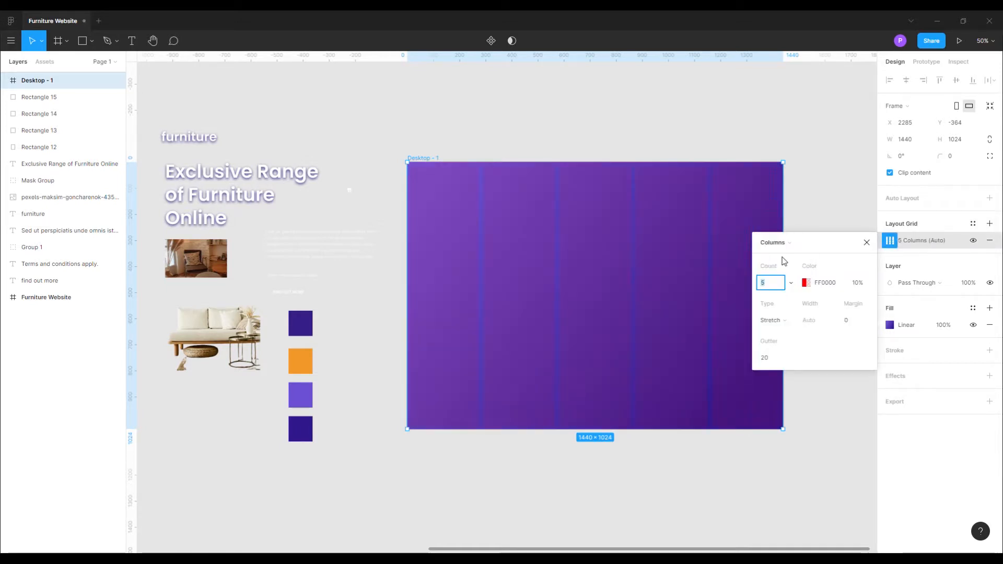
Give the column grid a margin of 20 and a count of 12.
left_click(857, 321)
type("20")
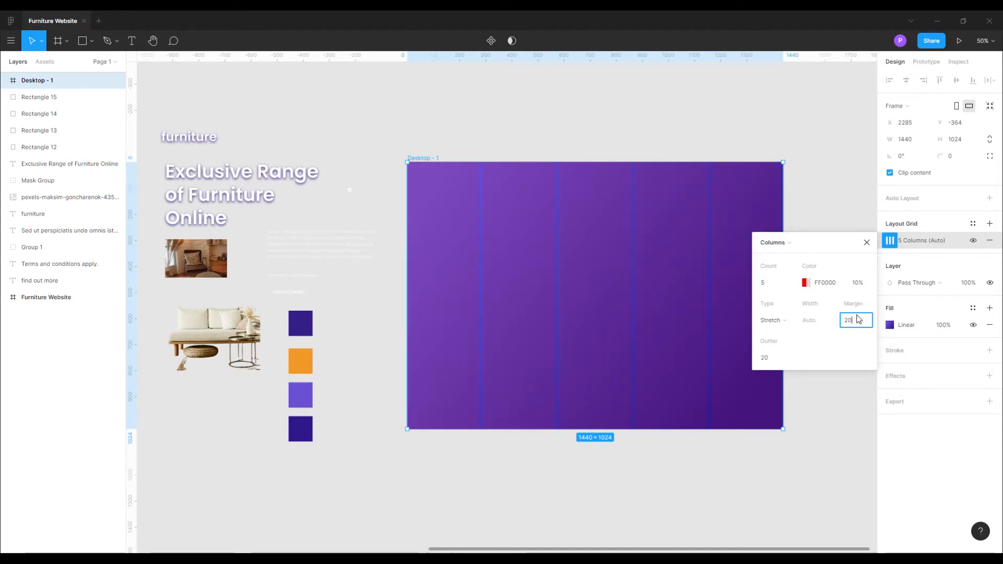
left_click(772, 285)
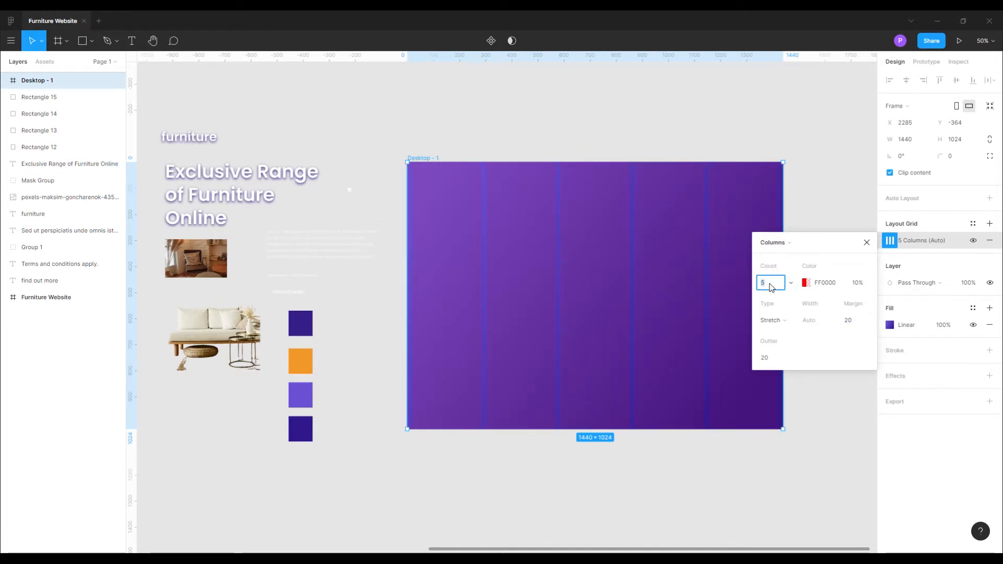
type("12")
key("Return")
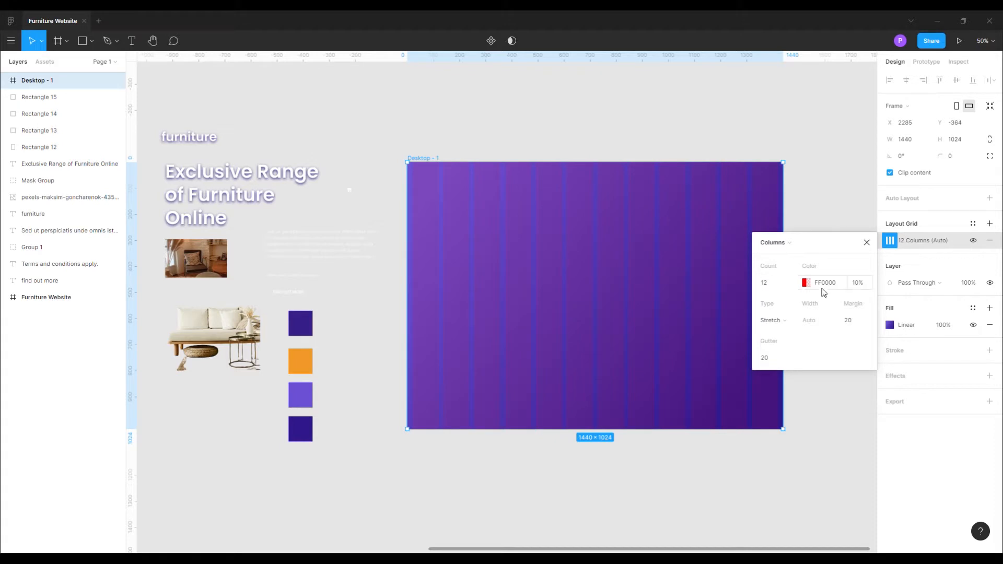
Change the column grid's colour to white FFFFFF.
left_click(806, 282)
left_click_drag(633, 295, 599, 298)
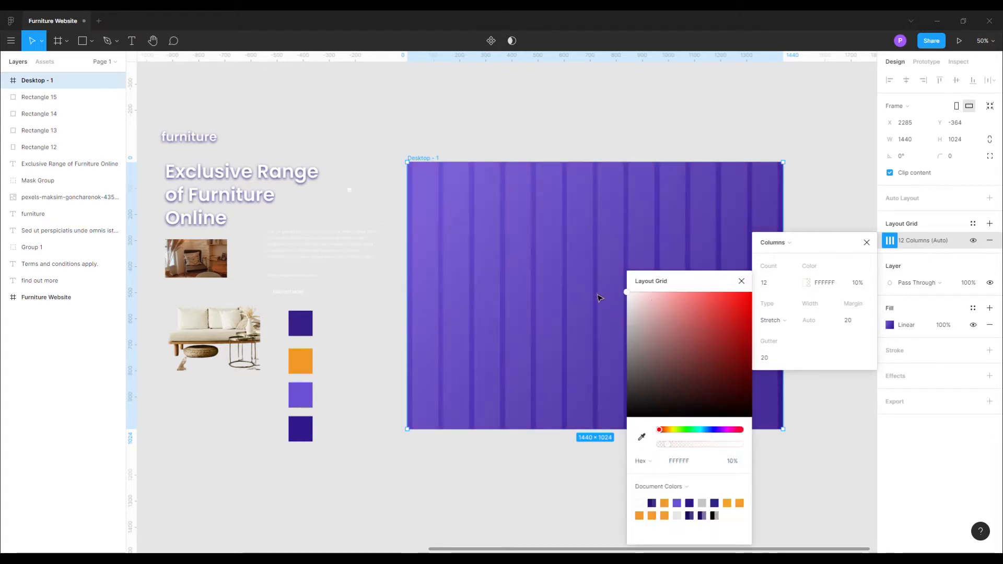
left_click(741, 281)
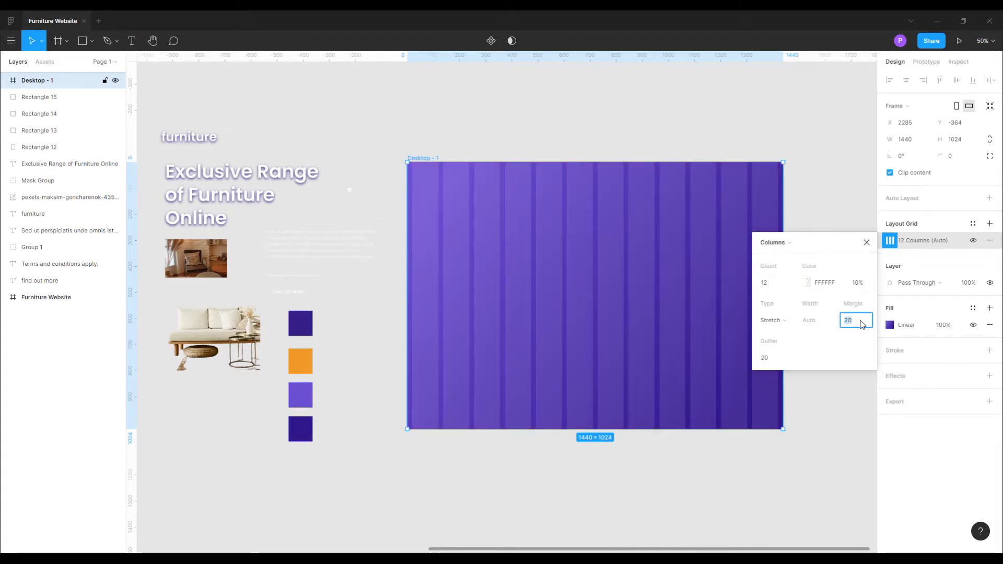
Set the column grid's margin to 80 after trying 40.
type("40")
key("Return")
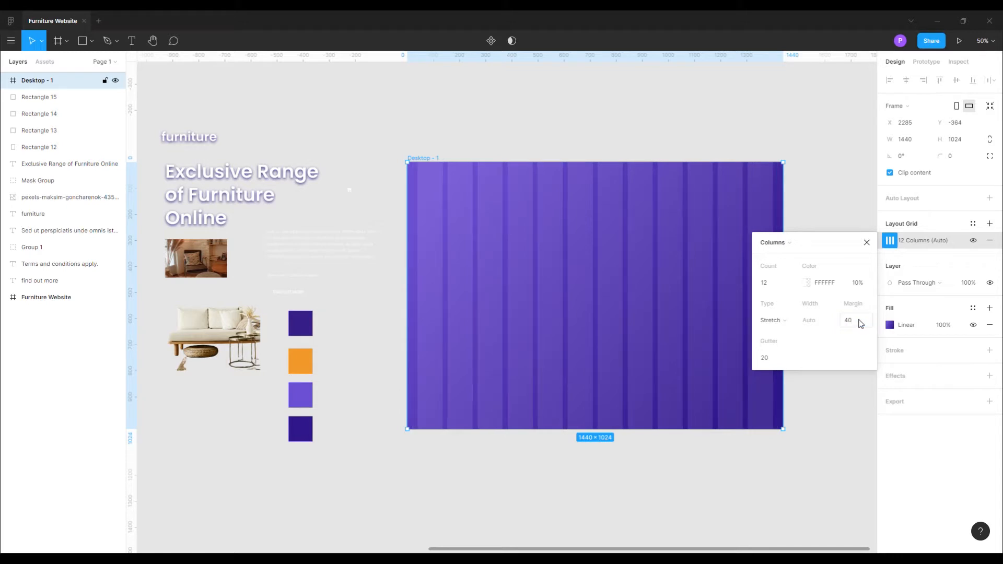
left_click(860, 324)
type("80")
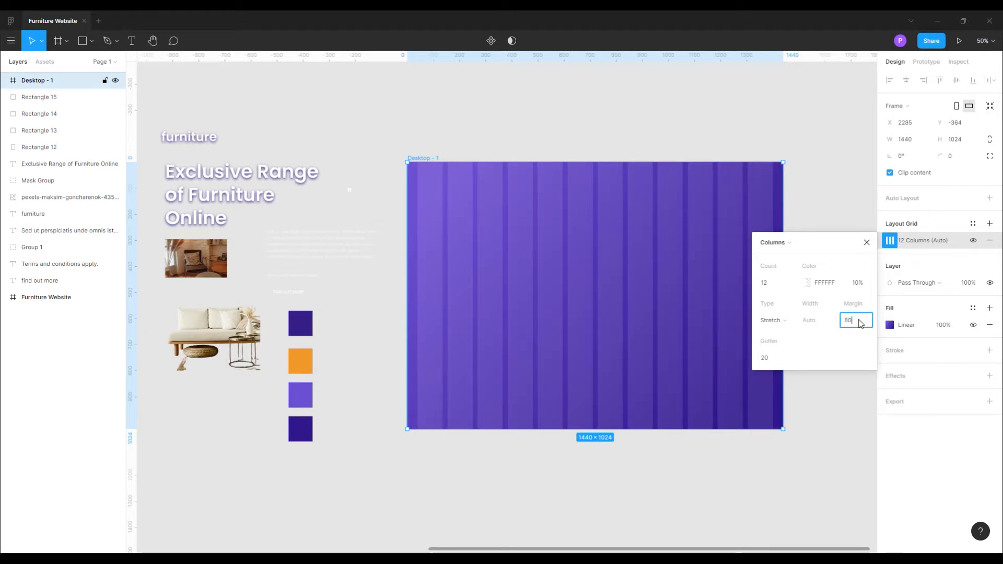
key("Return")
left_click(867, 245)
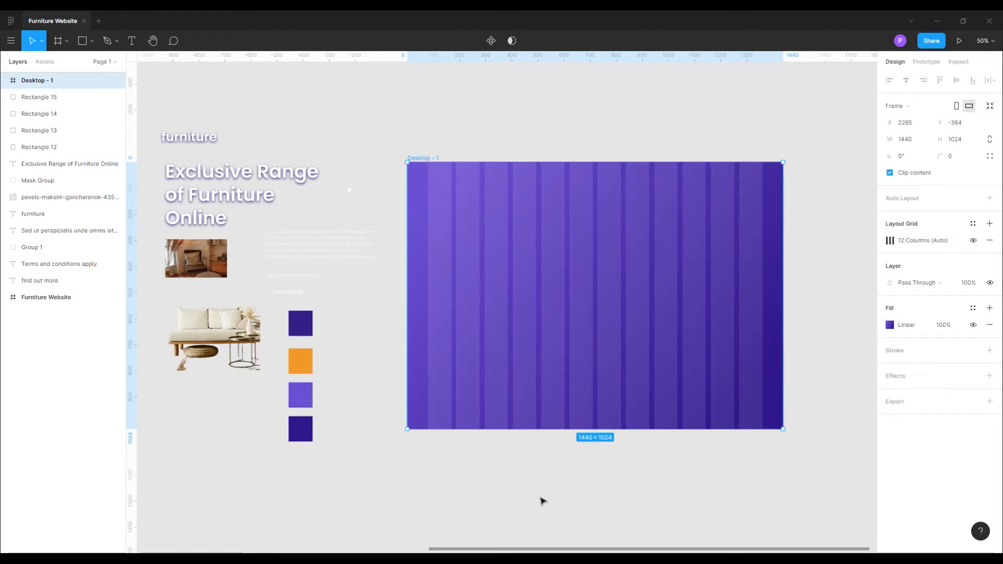
Move the "furniture" logo text into the upper-left of the Desktop - 1 frame, aligned with the first grid column.
left_click(475, 506)
left_click_drag(202, 139, 456, 193)
left_click(489, 498)
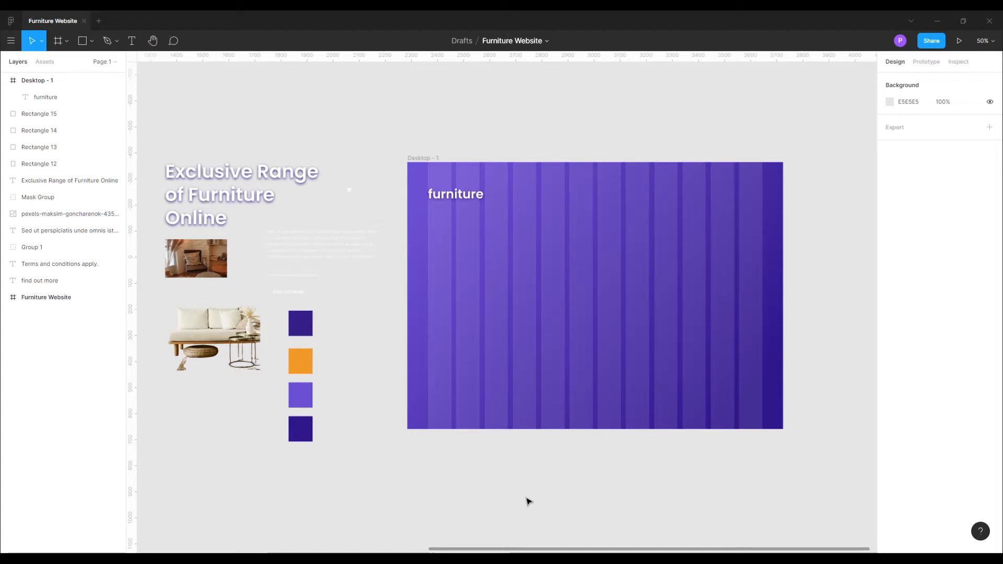
Draw a rectangle about 522 × 634 over the first five columns below the logo and add a stroke in the orange swatch colour F29829.
key("r")
left_click_drag(428, 217, 566, 383)
left_click(989, 334)
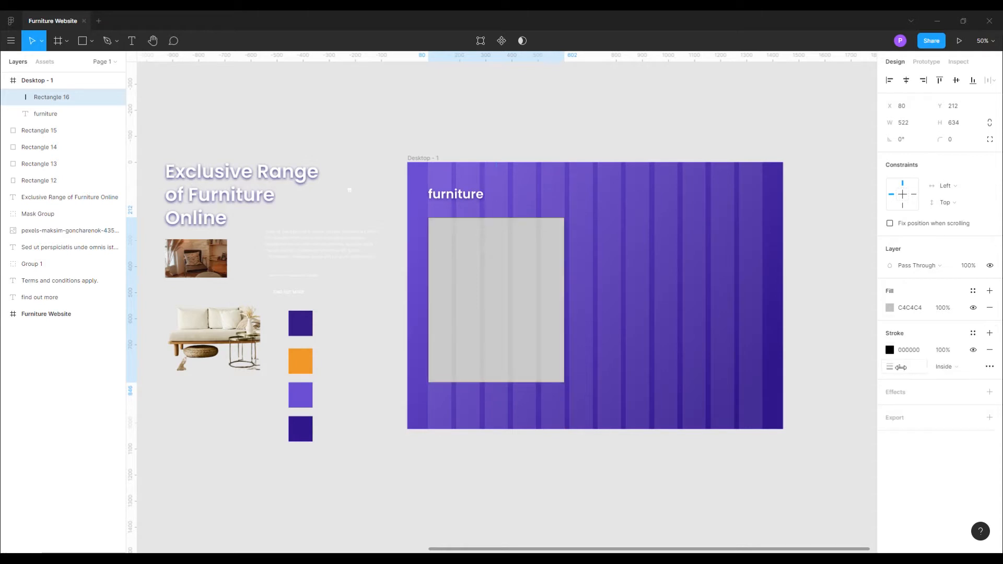
left_click(889, 350)
left_click(766, 437)
left_click(301, 361)
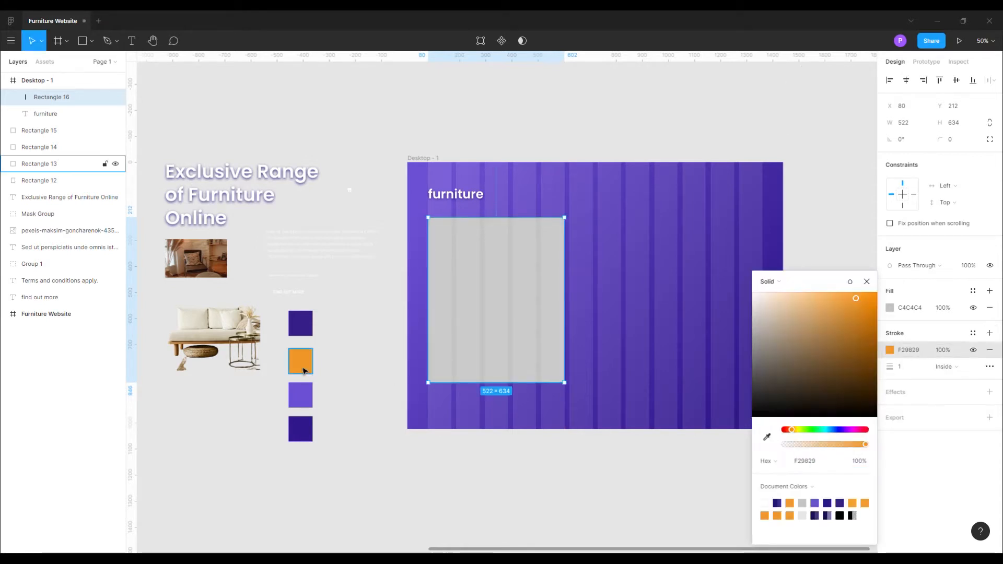
left_click(866, 282)
Set the rectangle's stroke width to 4.
left_click(913, 368)
type("2")
key("Return")
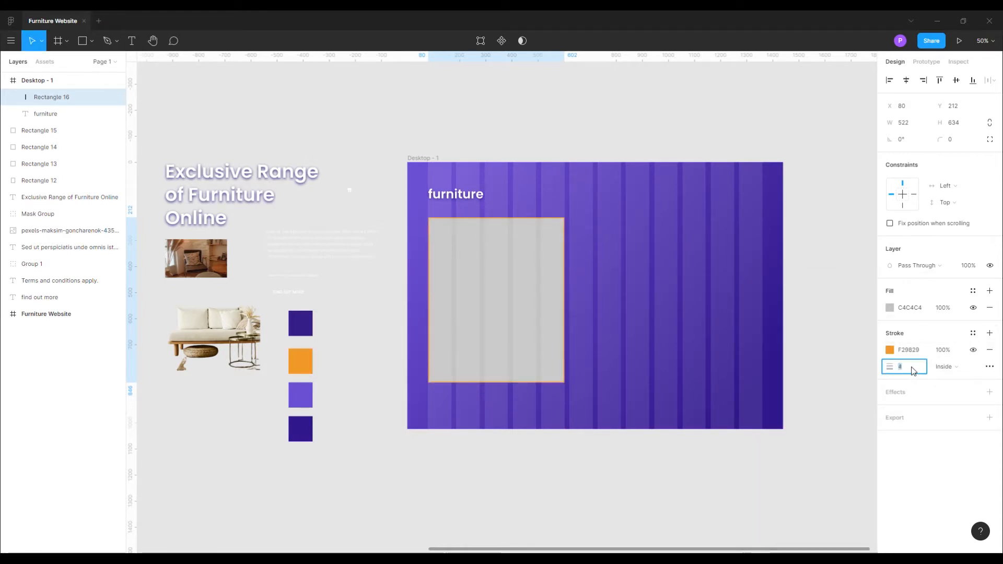
key("Escape")
Fill the rectangle with the dark purple sampled from the lowest palette swatch.
left_click(889, 307)
left_click(766, 437)
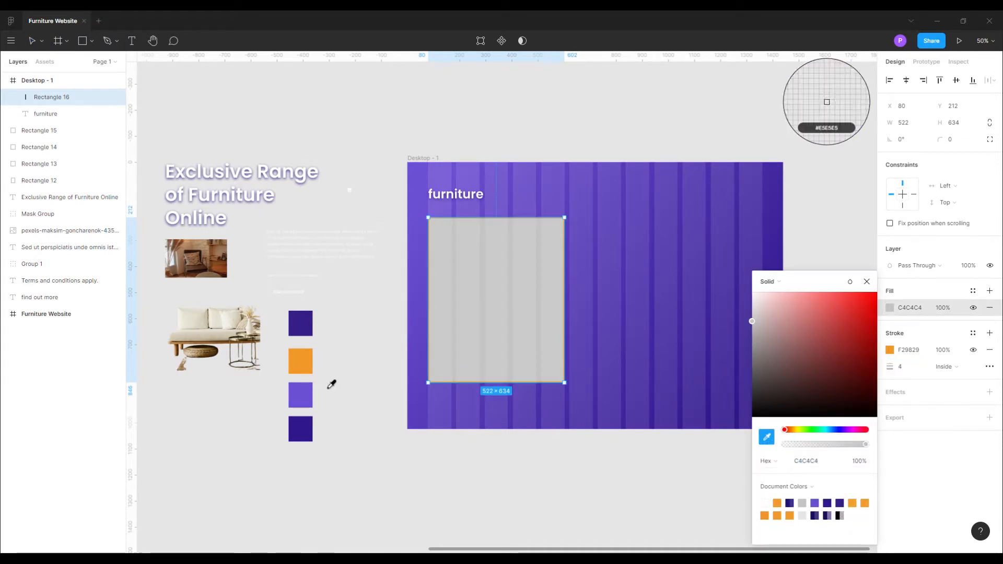
left_click(308, 436)
left_click(867, 283)
left_click(667, 489)
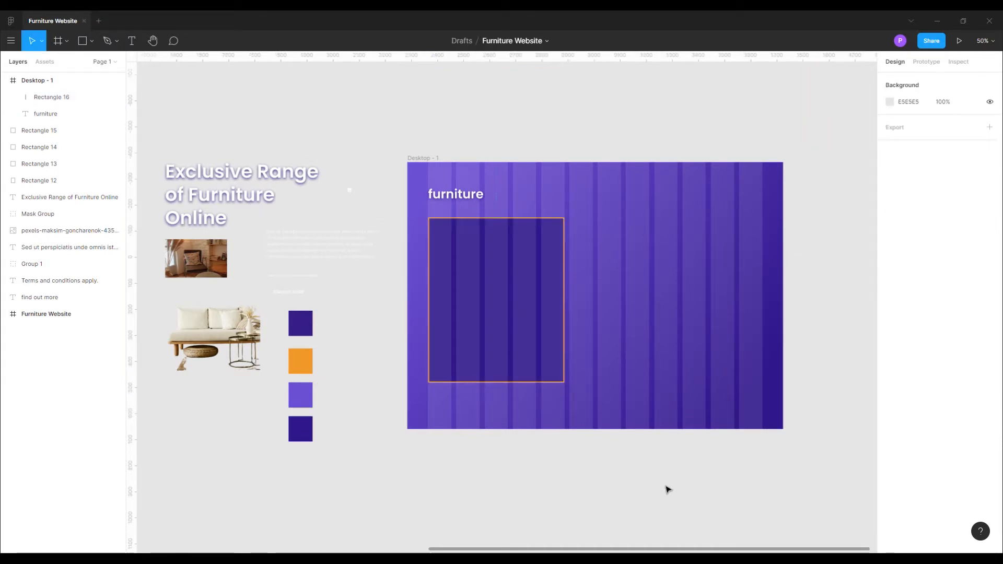
Move the "Exclusive Range of Furniture Online" heading across the rectangle's right edge and place the sofa image below it inside the rectangle.
key("shift+0")
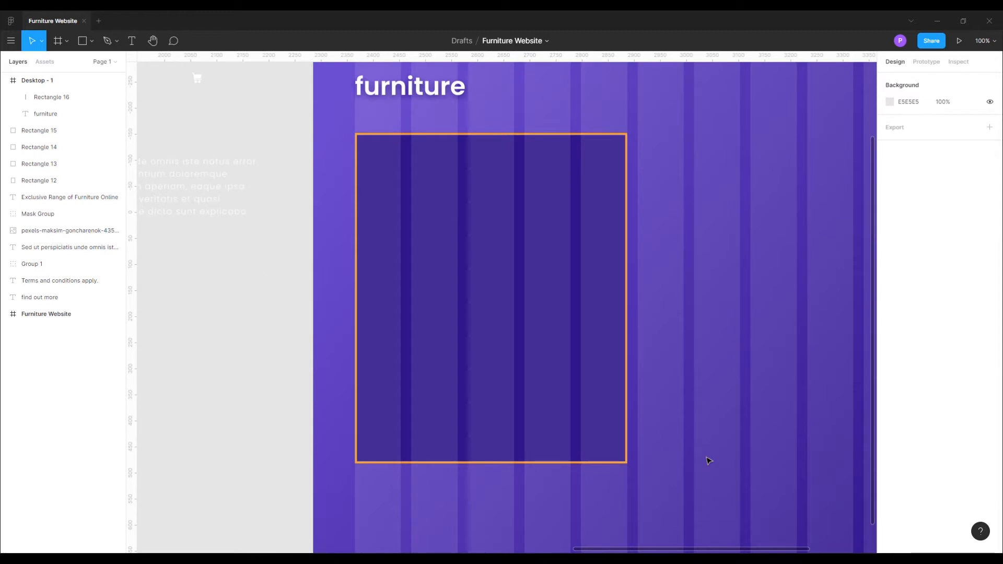
key("minus")
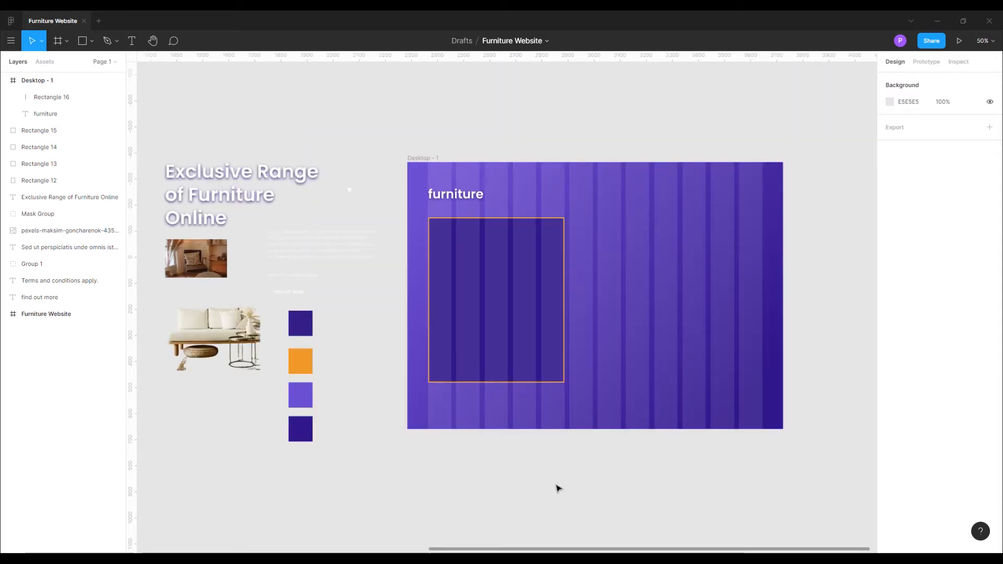
left_click_drag(557, 488, 626, 487)
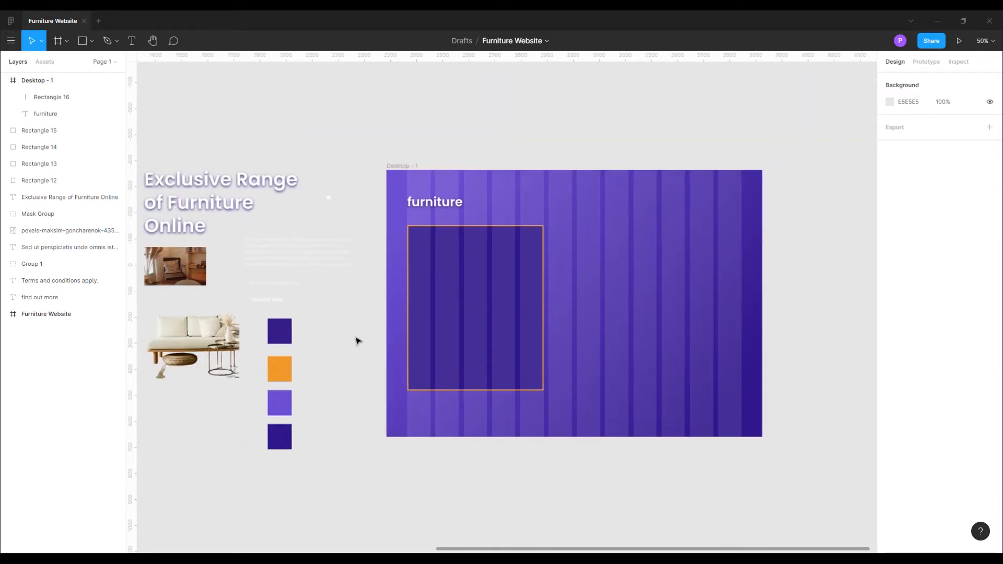
left_click_drag(230, 206, 537, 265)
left_click_drag(198, 334, 486, 346)
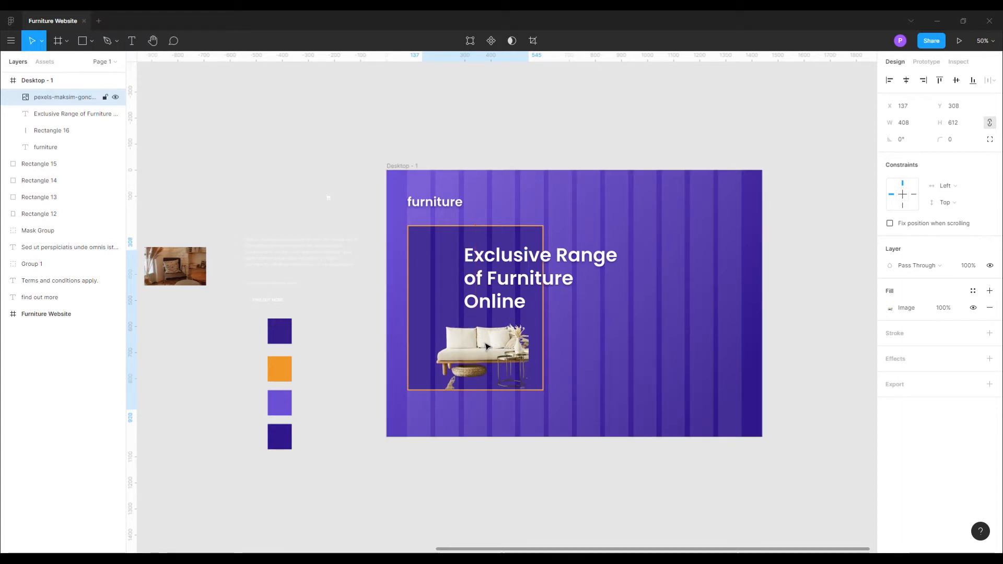
left_click(530, 476)
Place the "Sed ut perspiciatis" paragraph just right of the rectangle and the "find out more" label beneath the paragraph.
left_click_drag(280, 247, 587, 309)
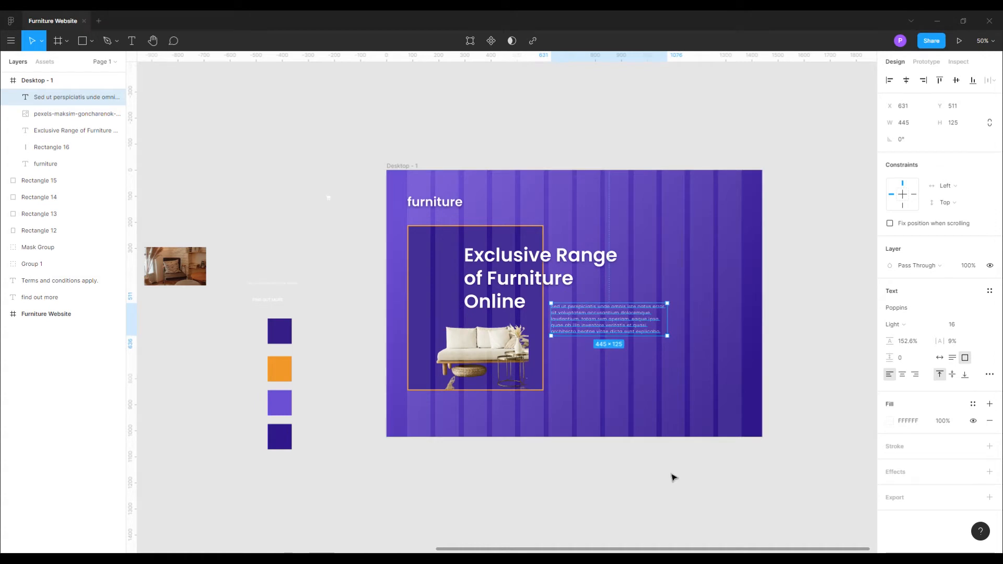
key("Left")
key("Left")
key("Left")
key("Left")
left_click(495, 507)
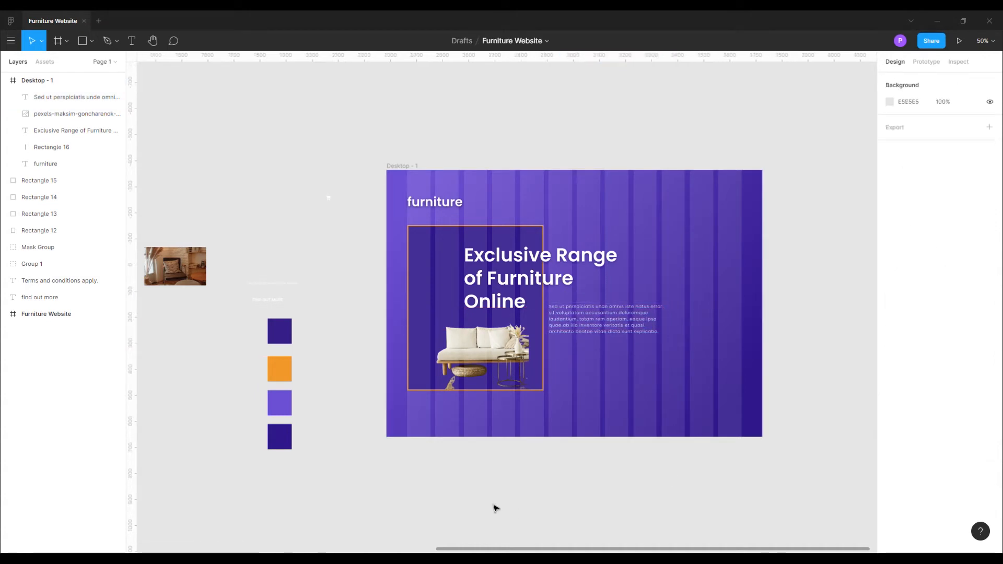
left_click_drag(269, 301, 571, 354)
Nudge the paragraph right to X 643 and place a vertical guide along its left edge.
left_click(581, 308)
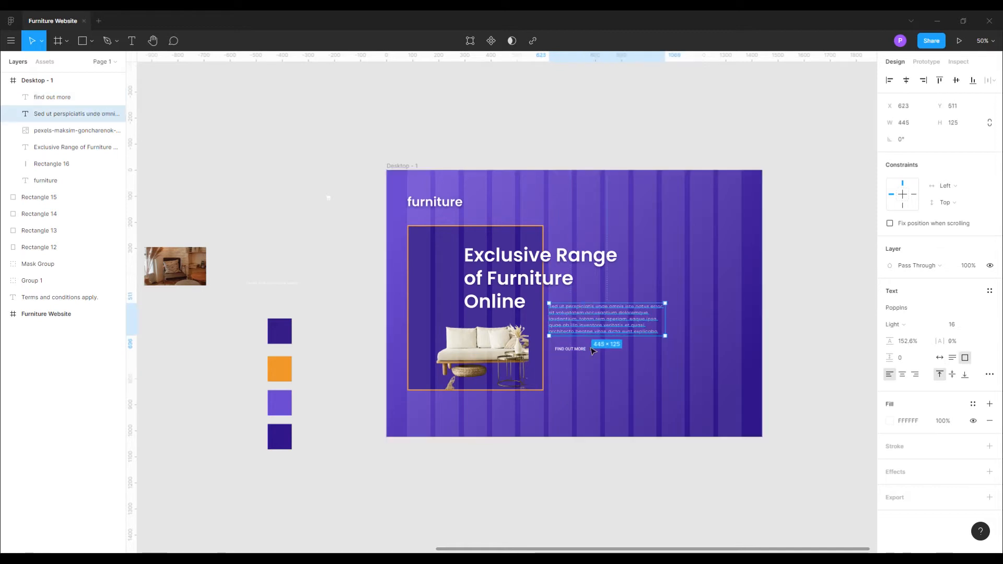
key("shift+Right")
key("shift+Right")
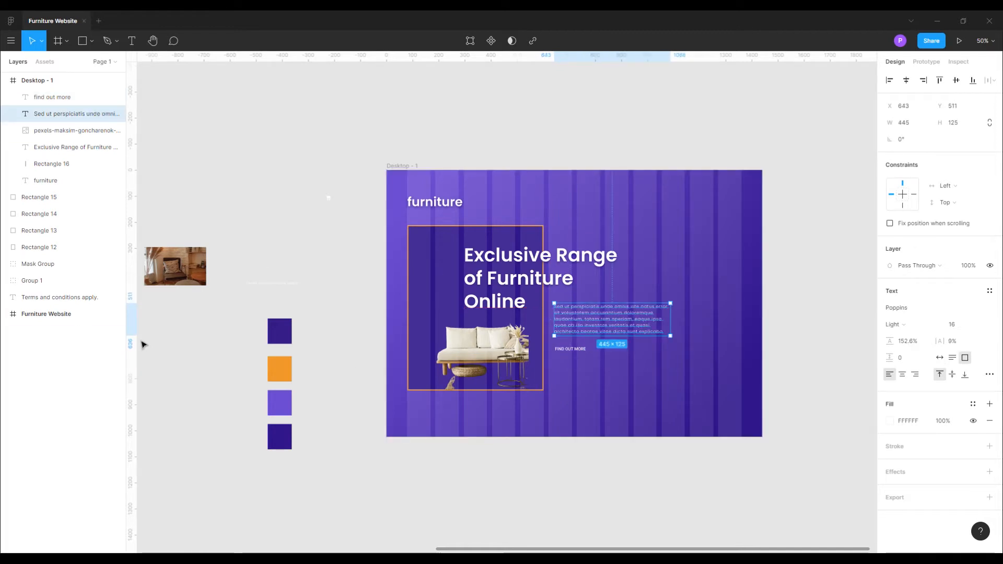
left_click_drag(131, 345, 562, 399)
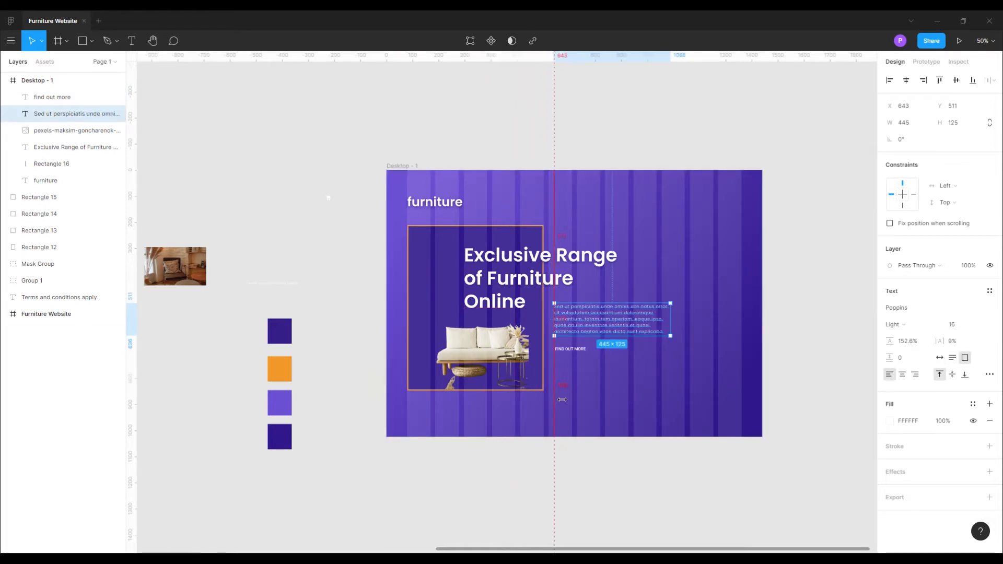
Move the armchair photo from beside the frame to the empty canvas just above the frame's upper edge.
left_click(618, 477)
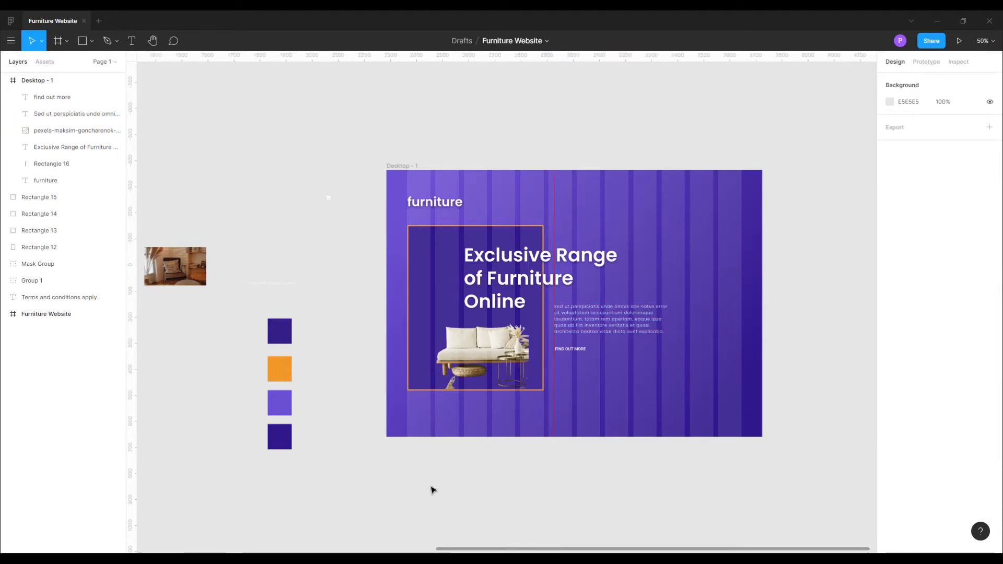
left_click_drag(184, 268, 607, 214)
left_click(814, 314)
key("ctrl+plus")
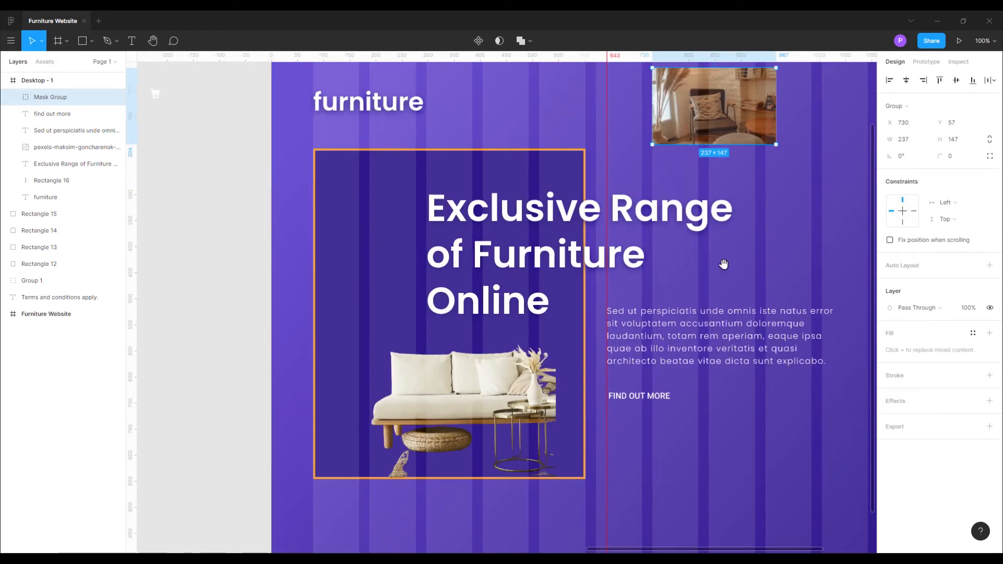
left_click_drag(723, 264, 496, 419)
left_click_drag(468, 275, 462, 120)
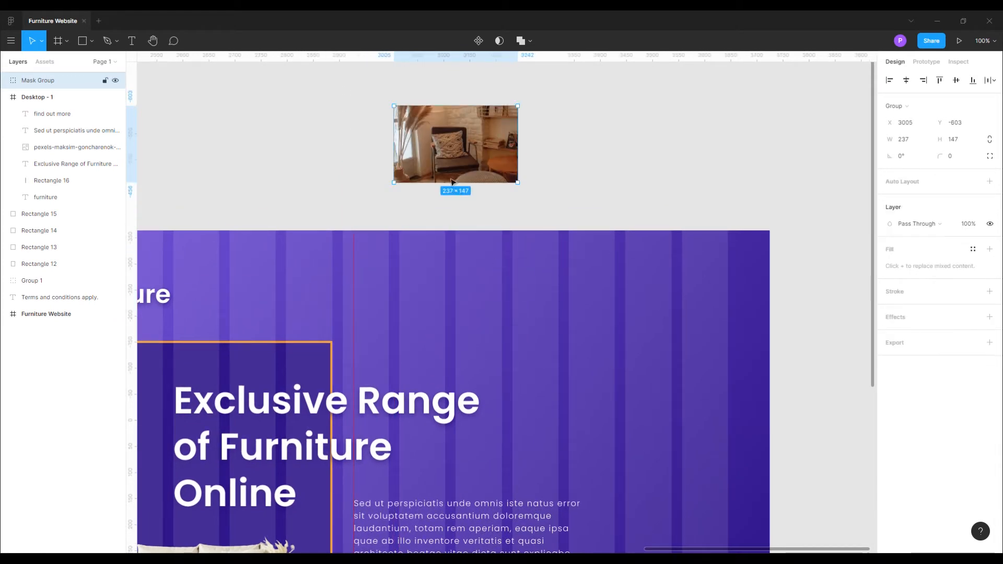
Draw a rectangle about 305 × 176 in the upper part of the frame, above the heading, and fill it with white FFFFFF.
key("r")
left_click_drag(399, 263, 557, 355)
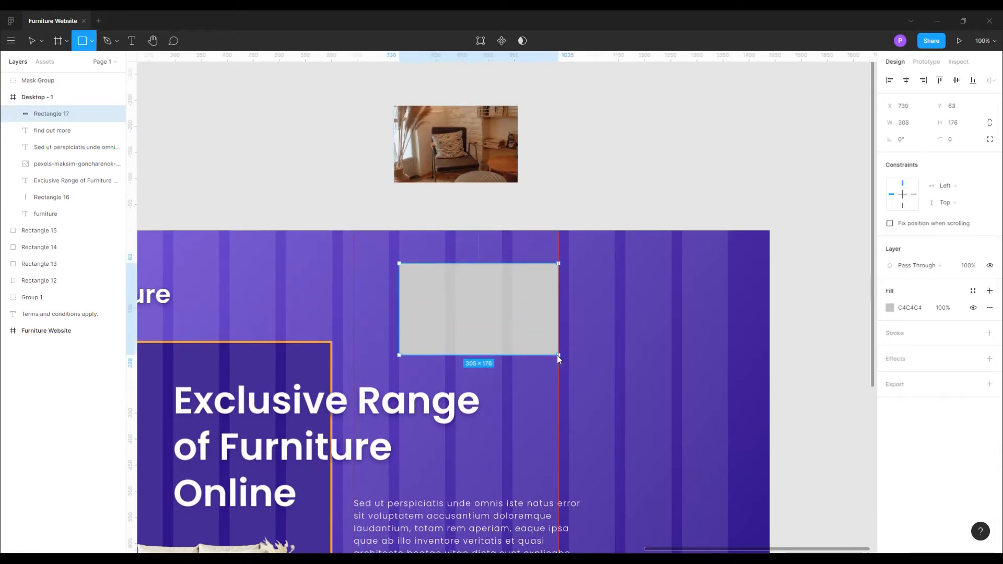
left_click(890, 307)
left_click_drag(764, 305, 749, 289)
left_click(867, 281)
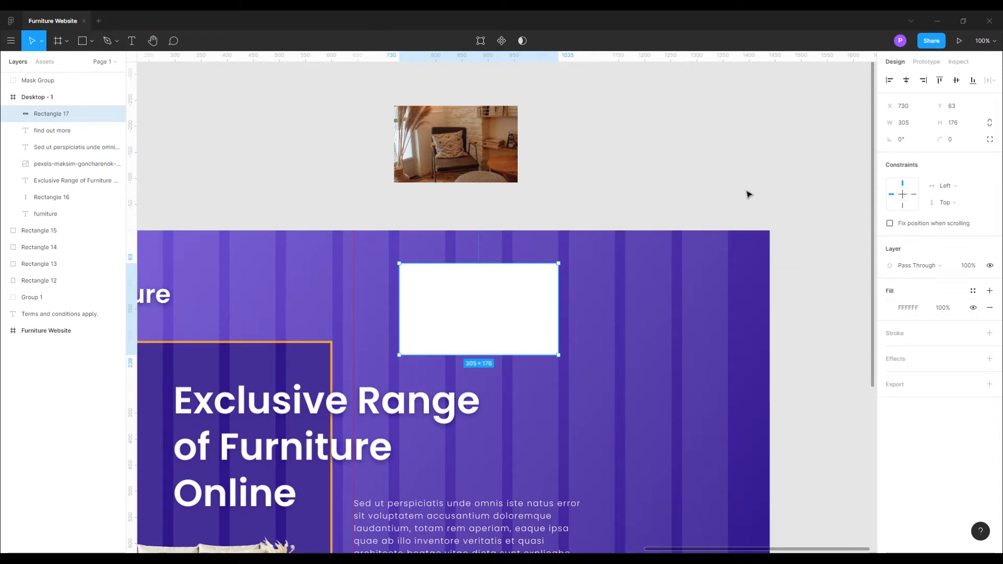
Place the armchair photo on the white rectangle and shrink the rectangle to about 278 × 167.
left_click_drag(455, 143, 474, 310)
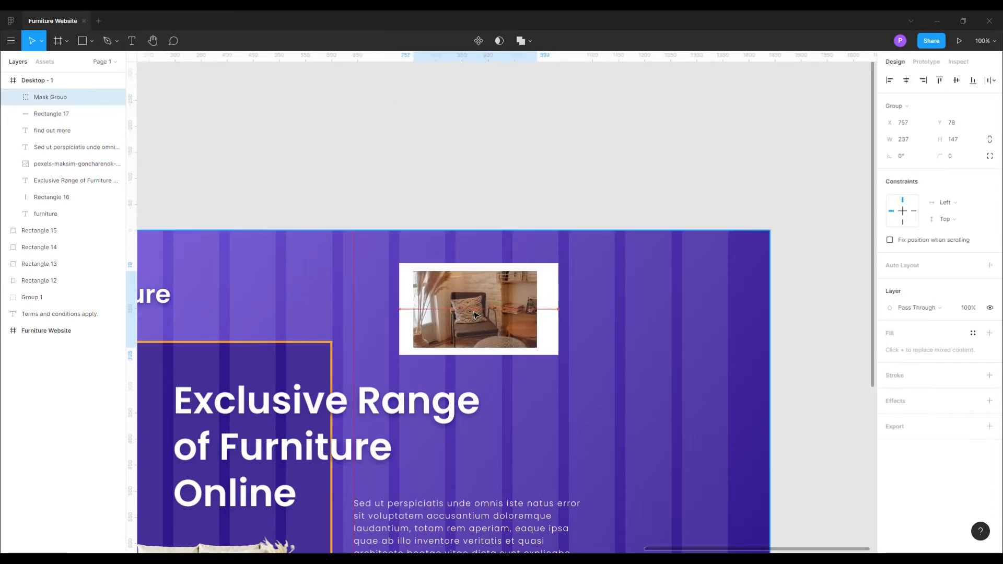
left_click(557, 324)
left_click_drag(558, 324, 544, 324)
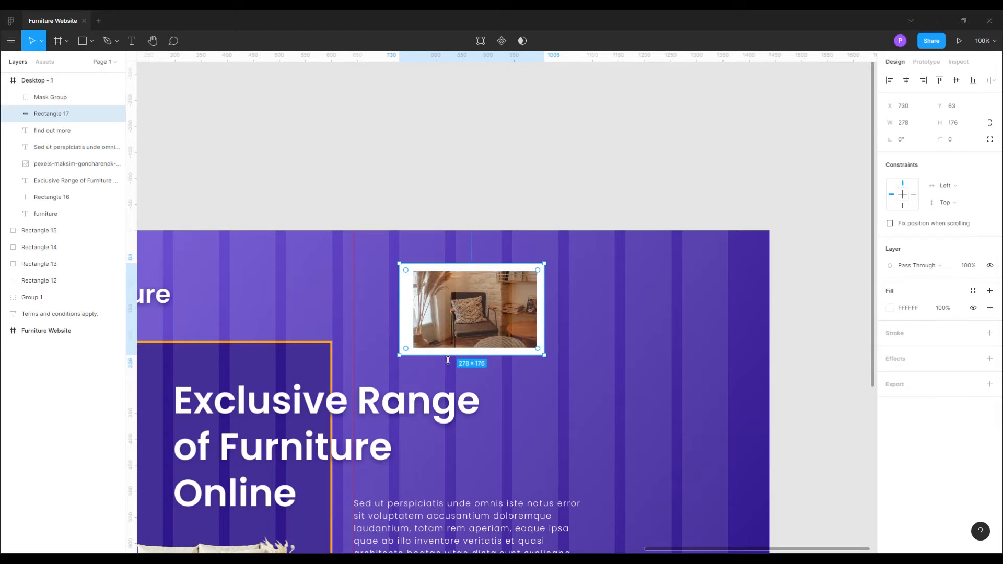
left_click_drag(447, 360, 448, 355)
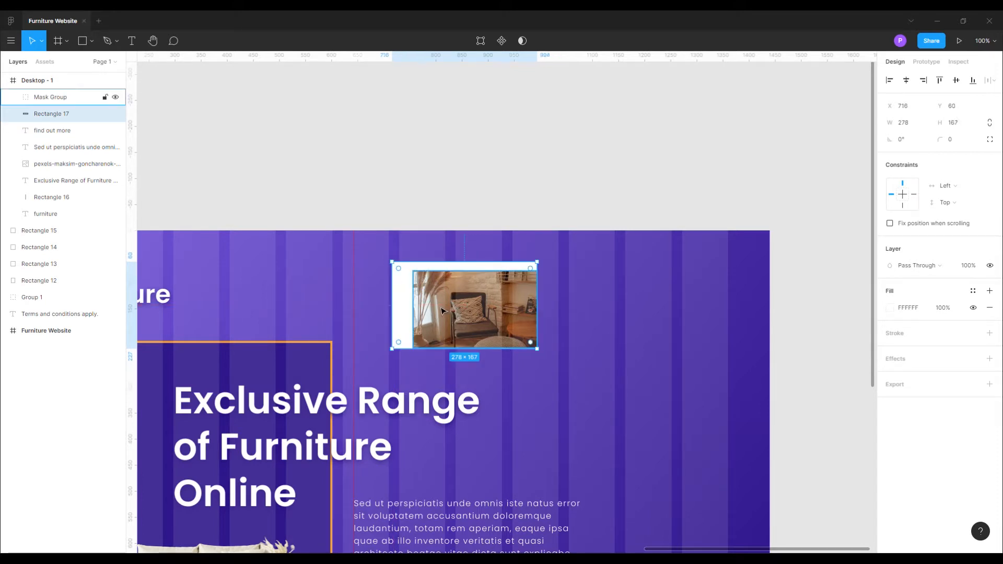
Move the armchair photo to X 740, Y 73 inside the white rectangle's upper-left corner.
left_click(538, 209)
left_click(502, 308)
key("shift+Left")
key("shift+Left")
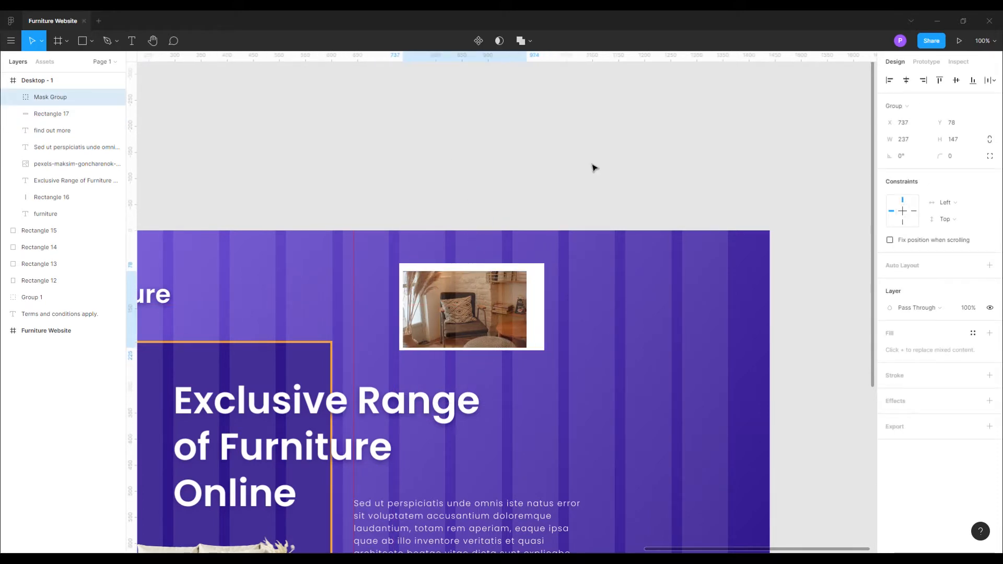
key("Up")
key("Up")
key("Right")
key("Right")
key("Right")
key("Up")
key("Up")
key("Up")
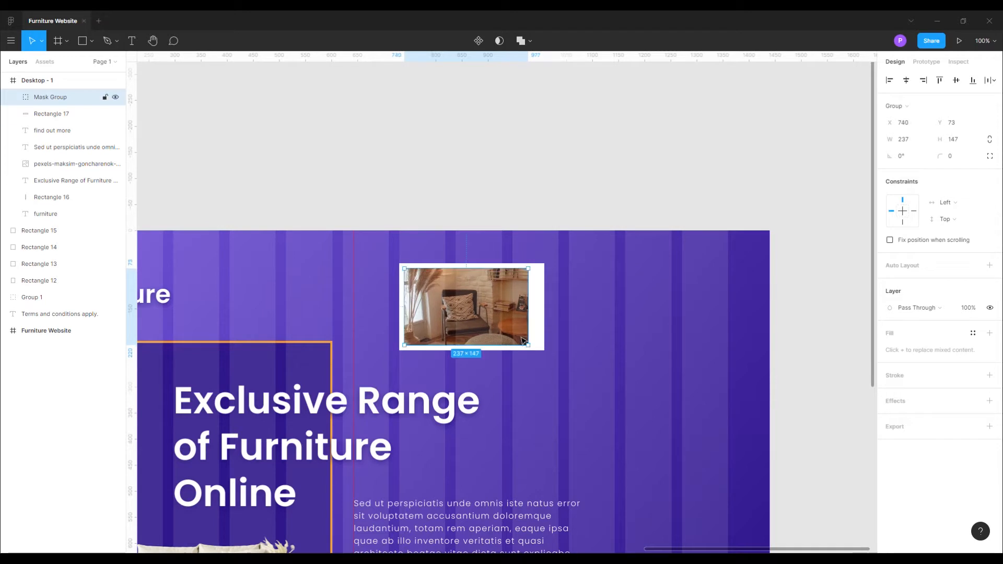
Narrow the white rectangle to a width of 255 so it forms a border around the armchair photo.
left_click(537, 318)
left_click_drag(552, 320, 543, 321)
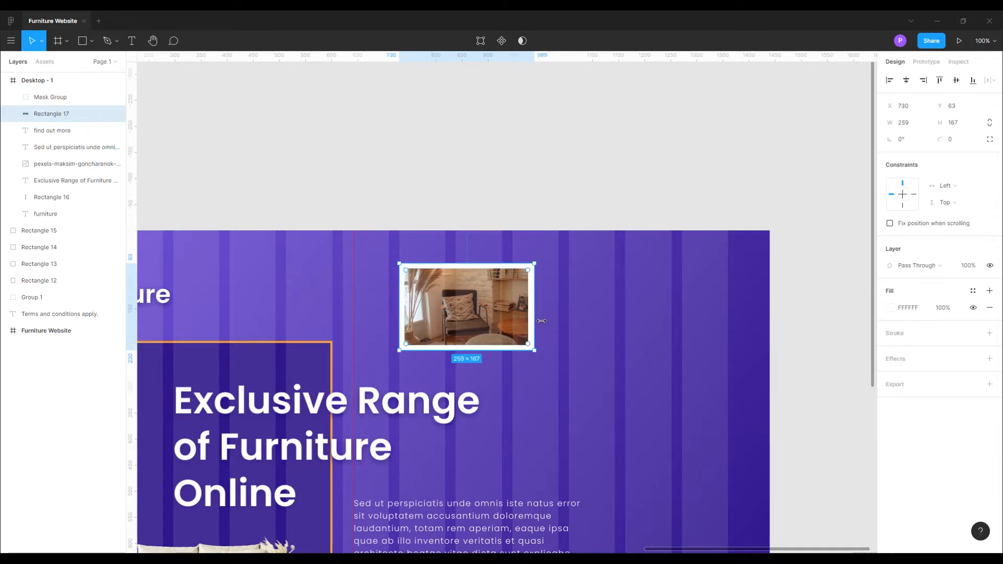
key("ctrl+equal")
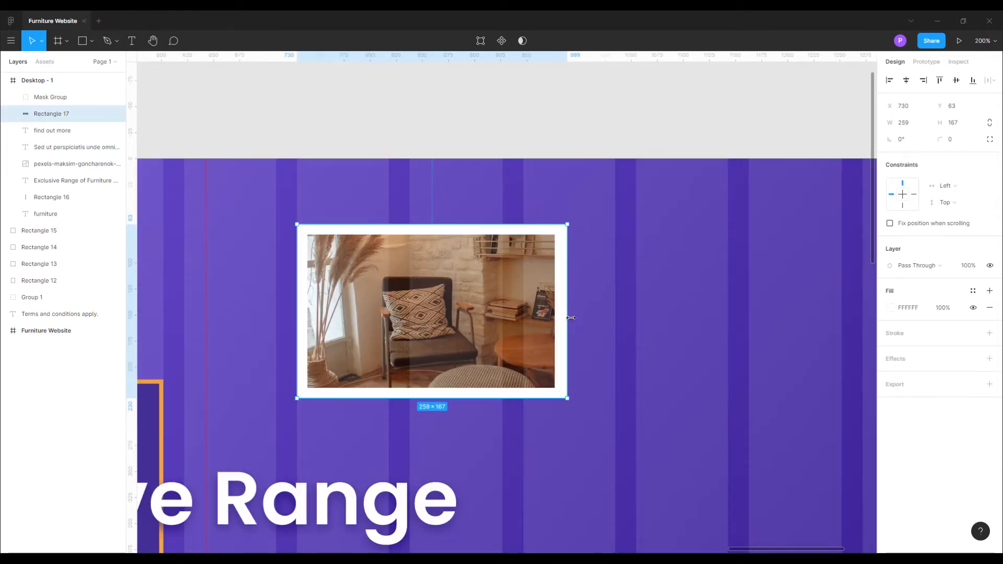
left_click_drag(570, 318, 566, 318)
key("Escape")
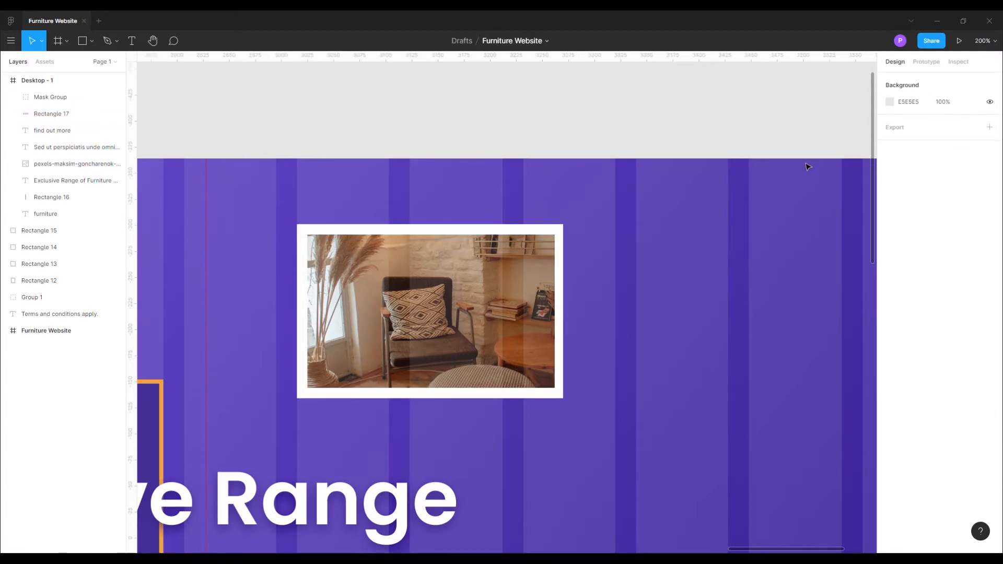
Nudge the armchair photo to X 739 to centre it within the white border.
left_click(389, 282)
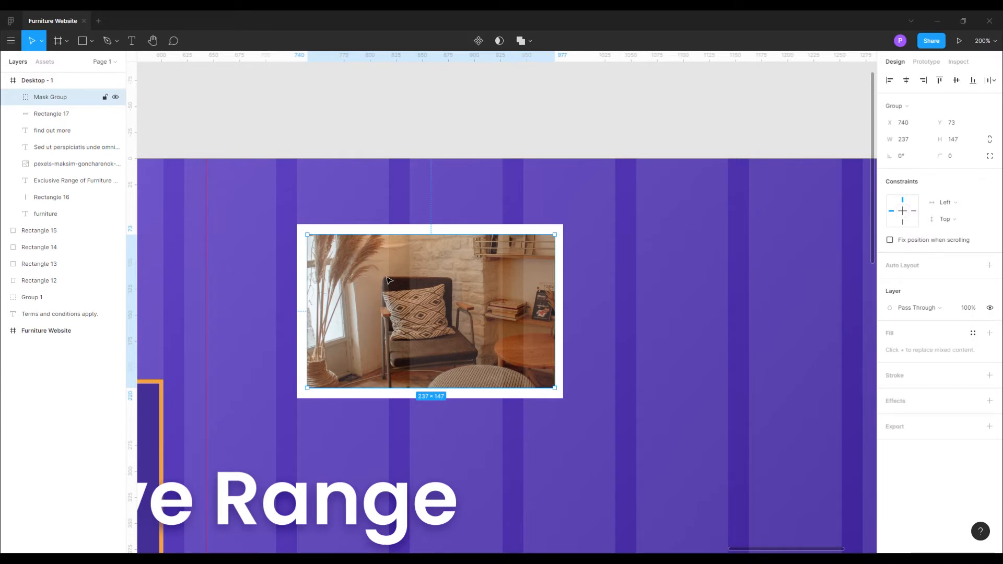
key("Left")
key("Left")
key("Right")
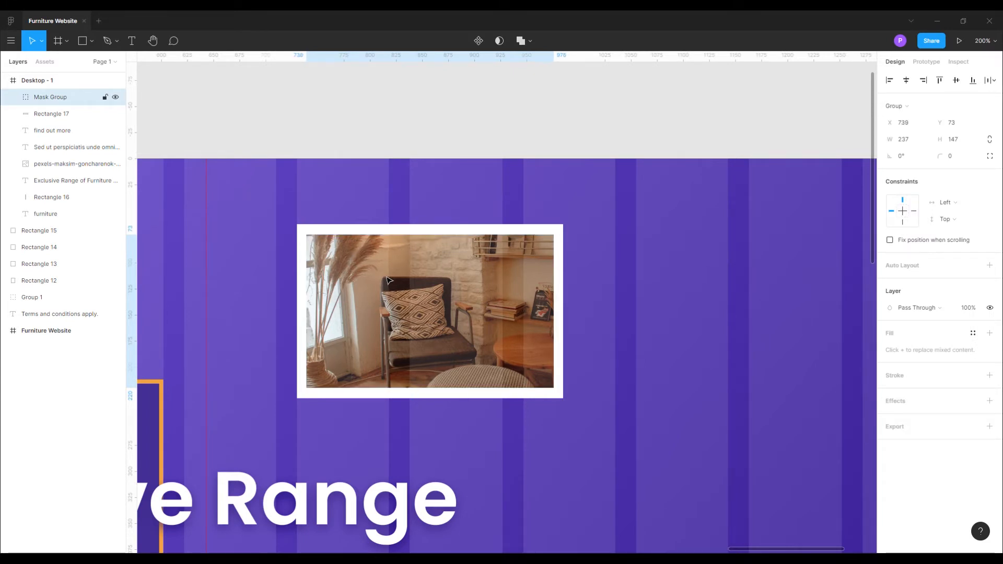
key("Up")
key("Down")
key("shift+1")
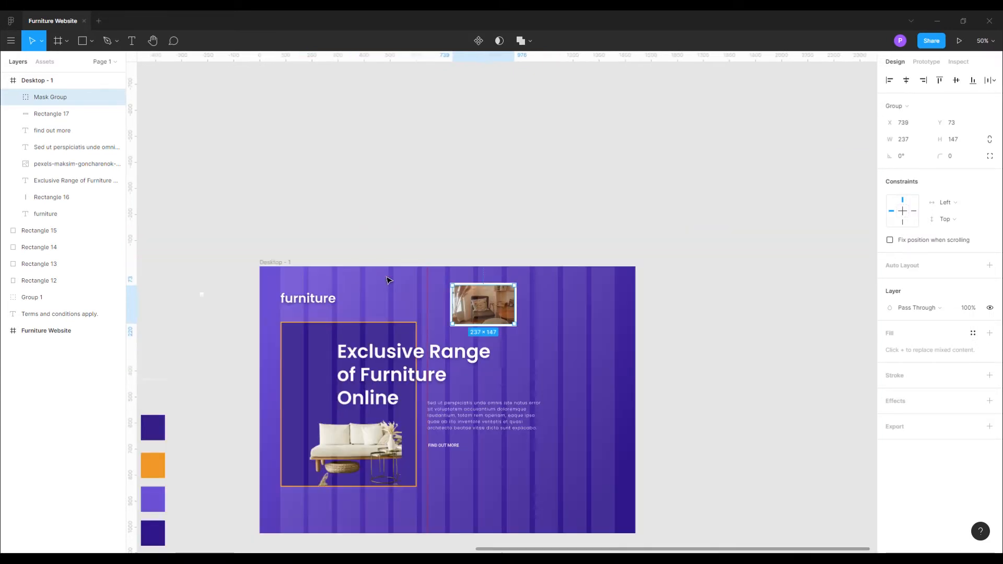
key("shift+0")
left_click(525, 173)
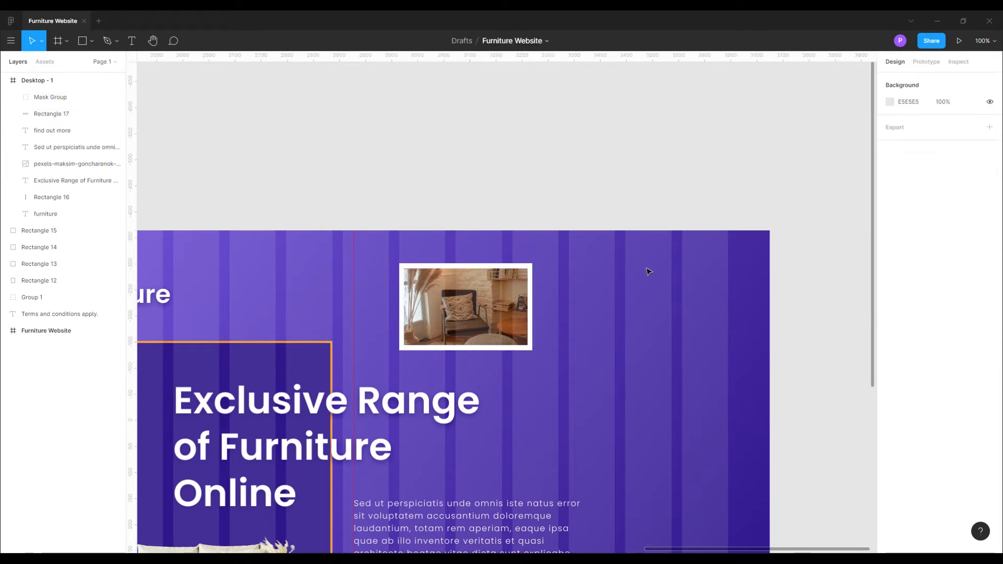
Add a drop shadow with a blur of 22 to the white rectangle behind the armchair photo.
key("minus")
left_click(513, 322)
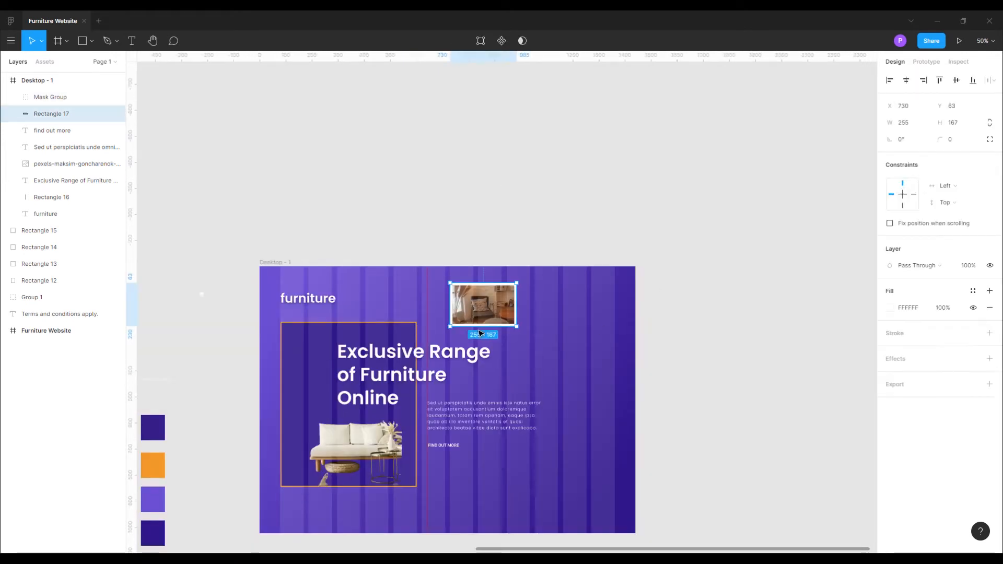
left_click(989, 358)
left_click(889, 375)
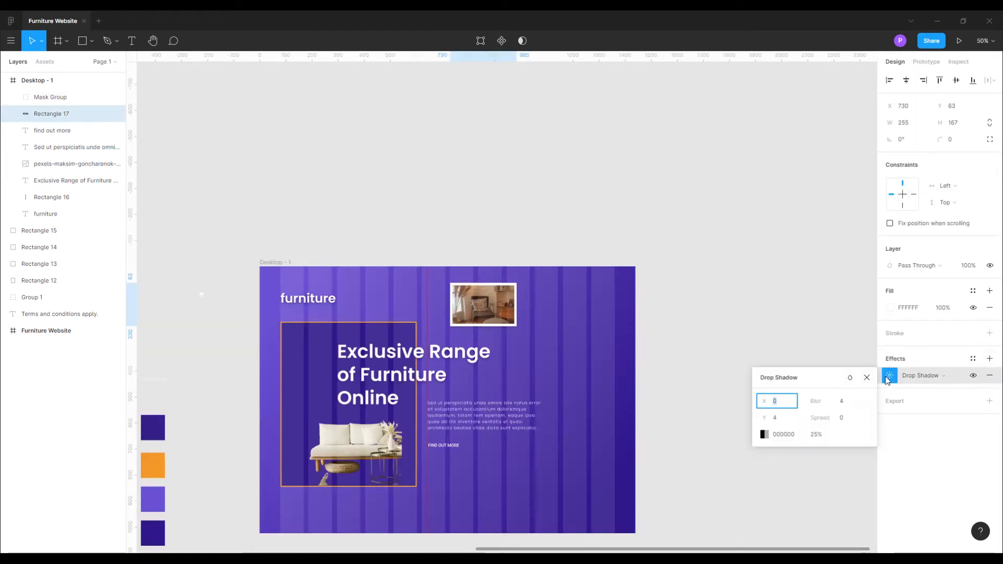
left_click(842, 401)
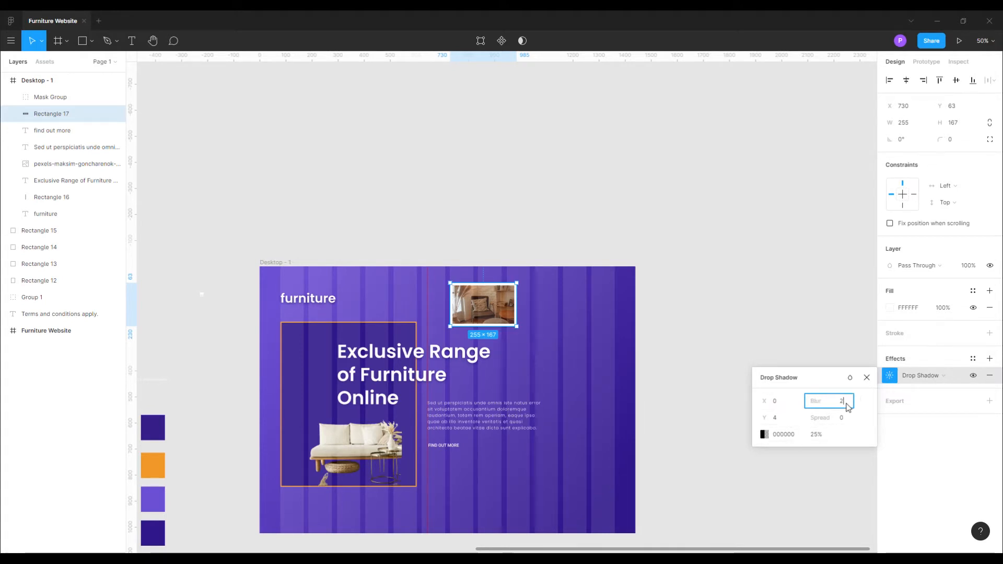
type("22")
key("Return")
Color the drop shadow from the uppermost palette swatch, darken it to 230E6C, and set its opacity to 44%.
left_click(783, 440)
left_click(641, 437)
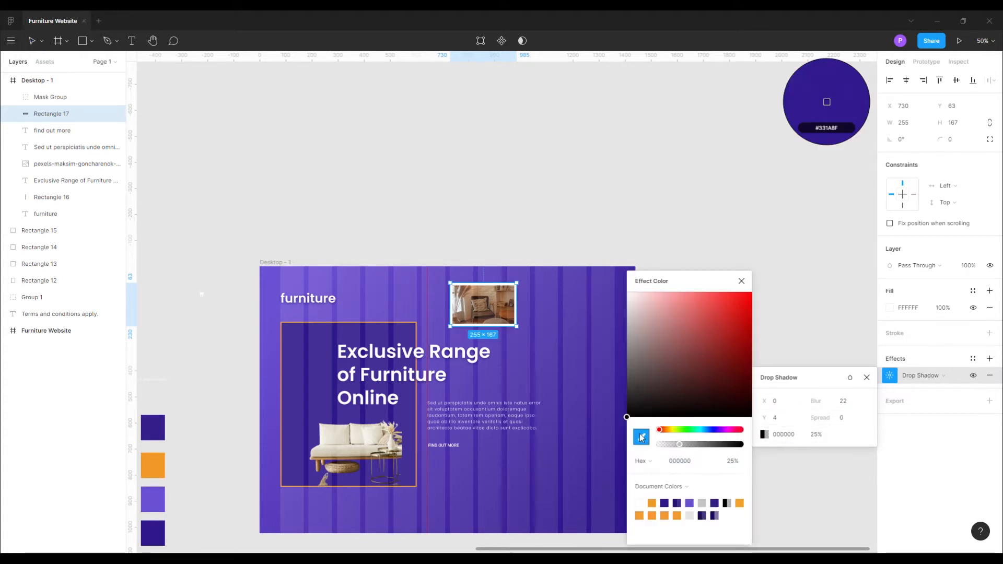
left_click(161, 433)
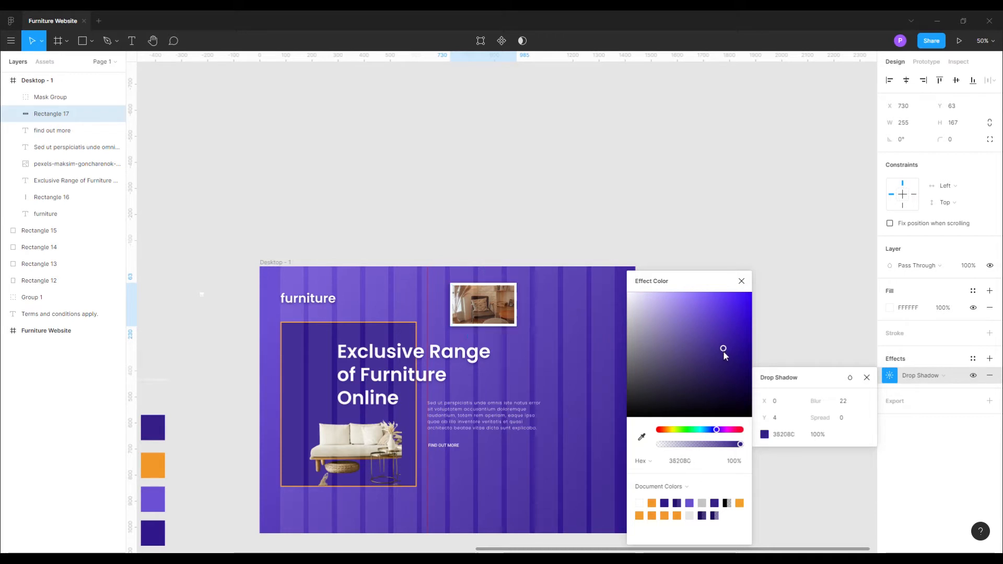
left_click(742, 282)
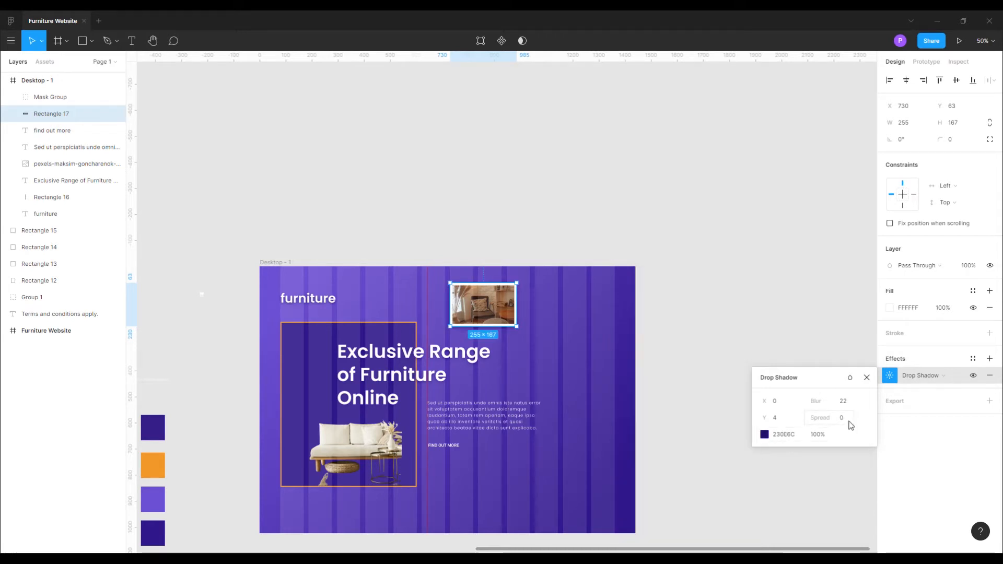
left_click(818, 435)
type("44")
key("Return")
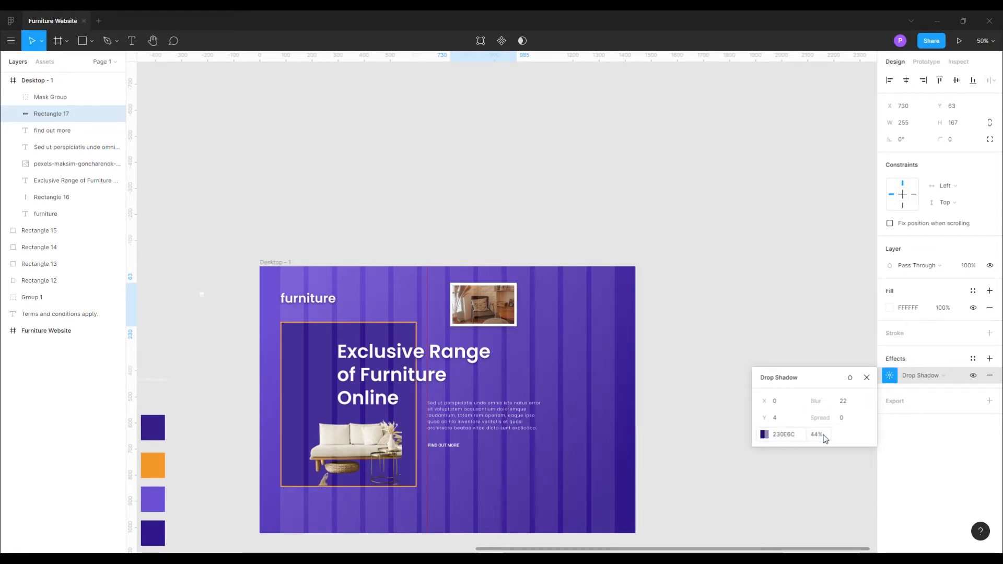
left_click(866, 378)
left_click(732, 328)
Place the cart icon inside the frame near its right edge, at about X 1395, Y 591.
key("space")
left_click_drag(453, 484, 562, 432)
left_click_drag(633, 404, 611, 422)
left_click_drag(293, 265, 716, 395)
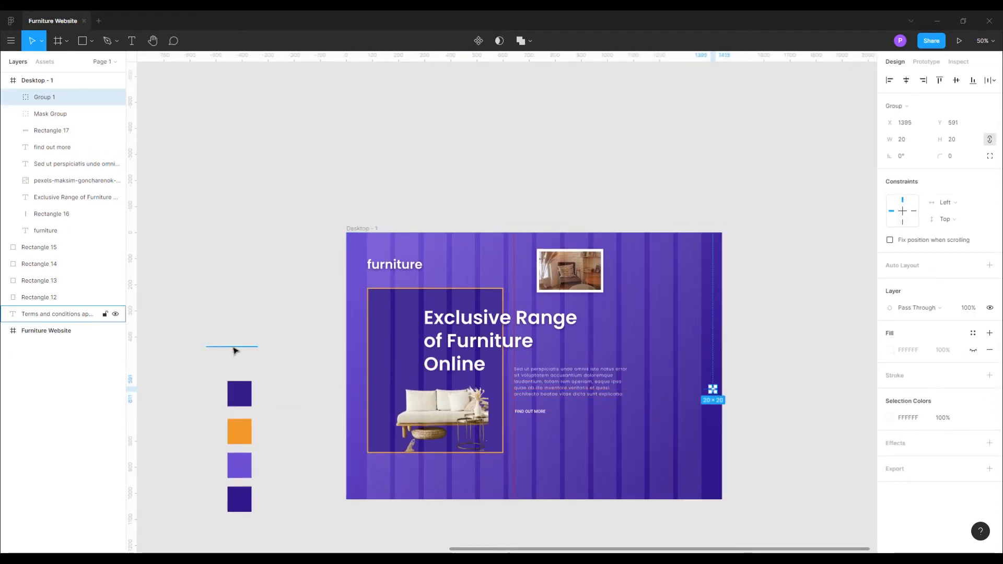
Move the "Terms and conditions apply." text higher on the canvas, still outside the frame's left side.
left_click_drag(233, 346, 219, 265)
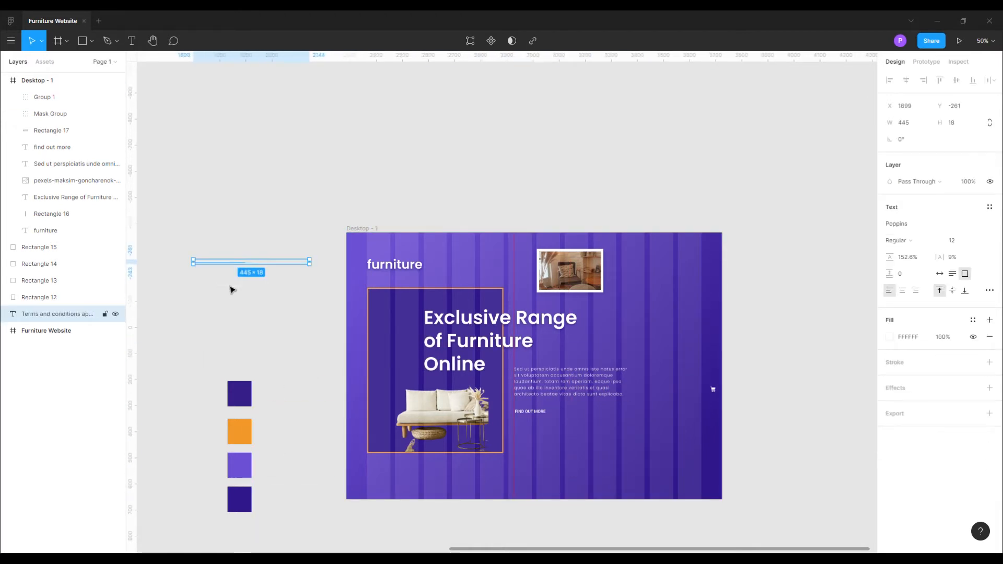
left_click(285, 345)
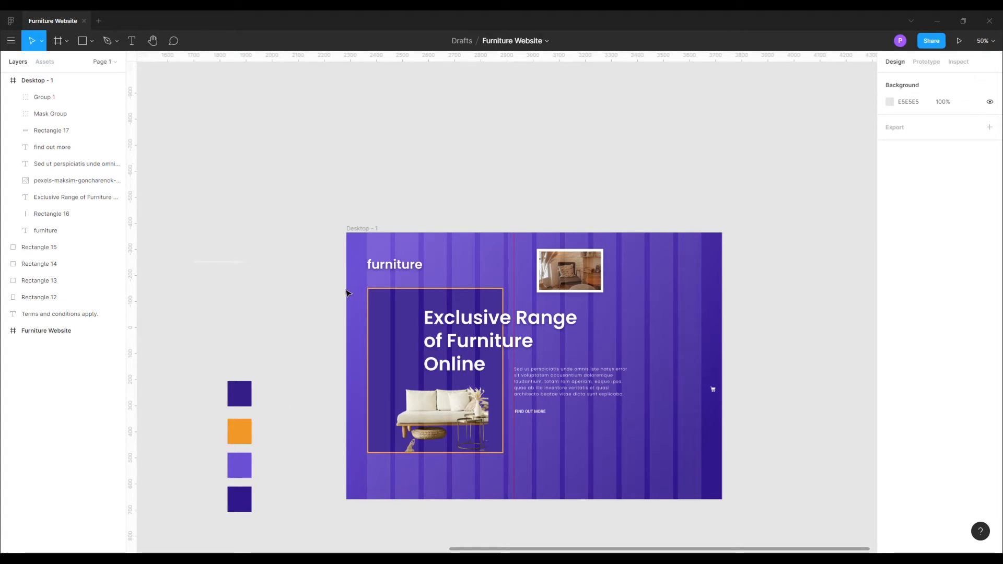
left_click_drag(348, 293, 330, 262)
left_click_drag(642, 490, 399, 218)
left_click(277, 322)
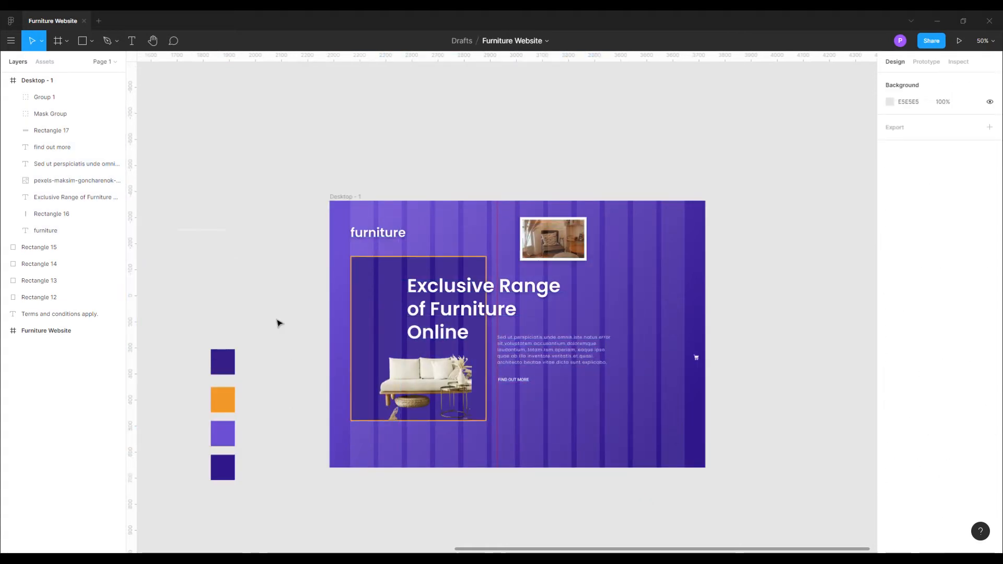
Shift all frame content except the cart icon about 110 px to the right as one selection.
left_click_drag(277, 322, 364, 295)
left_click_drag(690, 459, 465, 186)
key("shift+Right")
key("shift+Right")
key("shift+Right")
key("shift+Right")
key("shift+Right")
key("shift+Right")
key("shift+Right")
key("shift+Right")
key("shift+Right")
key("shift+Right")
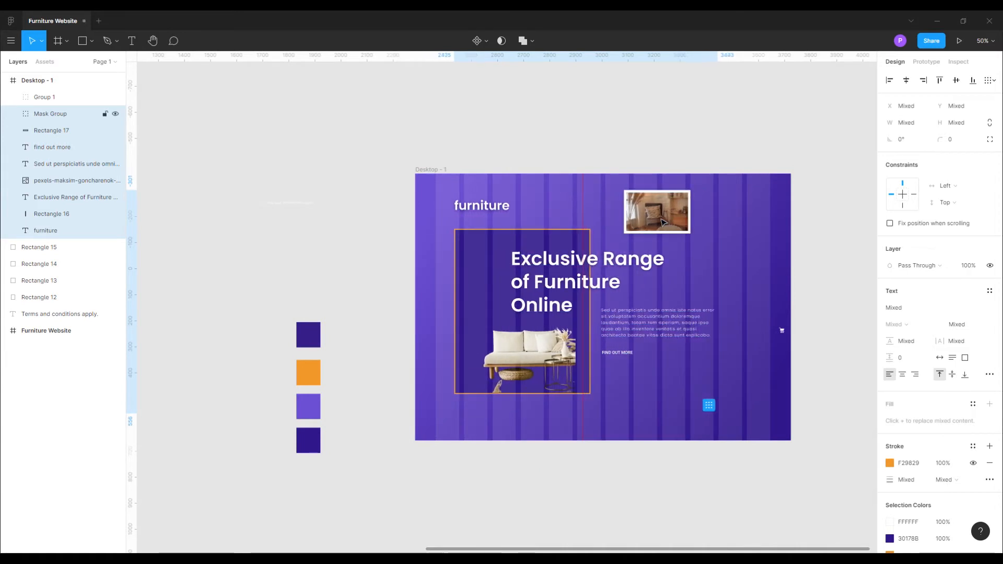
key("shift+0")
key("shift+Right")
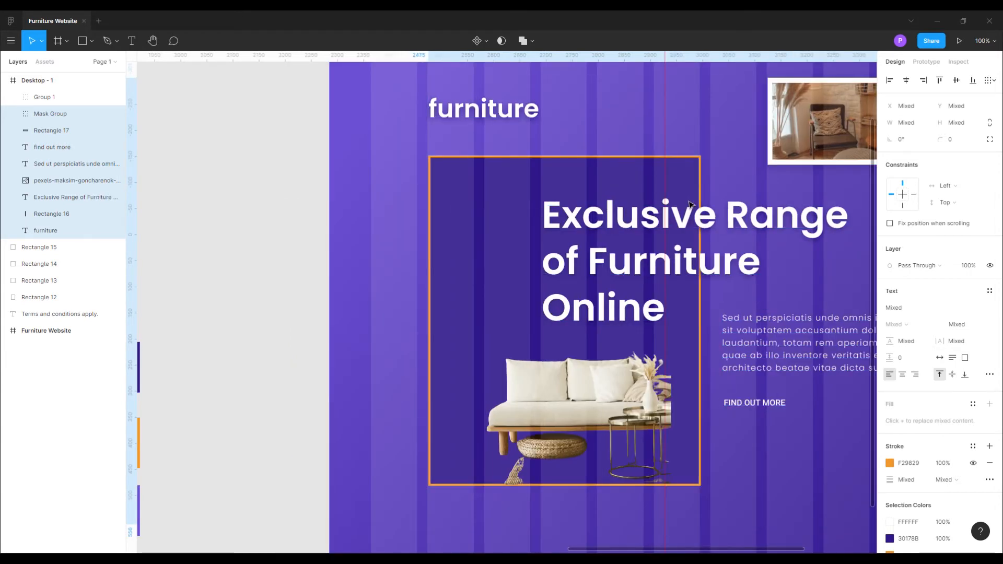
key("Left")
key("minus")
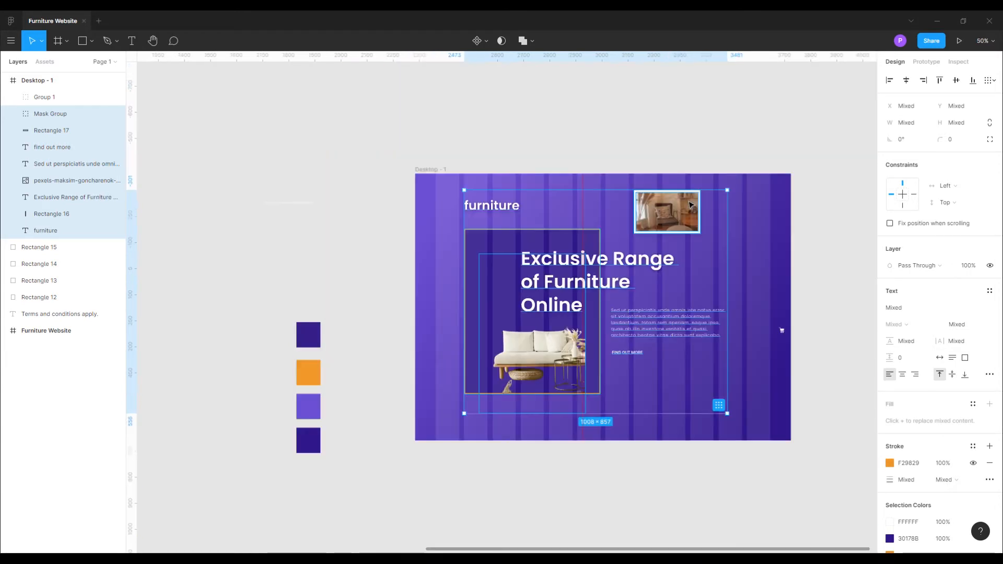
left_click(665, 471)
Draw a thin vertical rectangle about 4 × 1024 at X 78, spanning the frame's full height on its left side.
left_click_drag(659, 480, 594, 490)
key("plus")
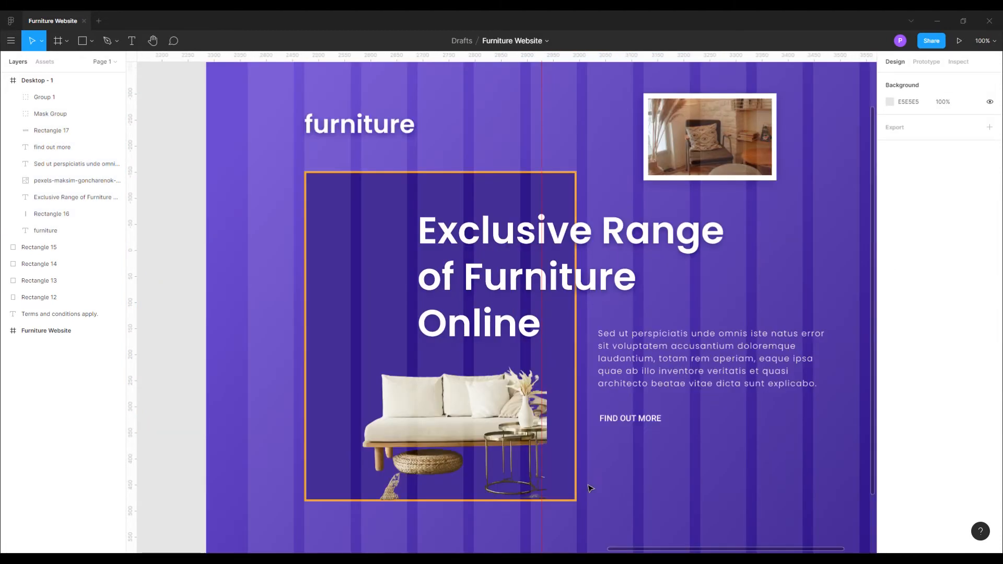
left_click_drag(507, 352, 724, 398)
key("r")
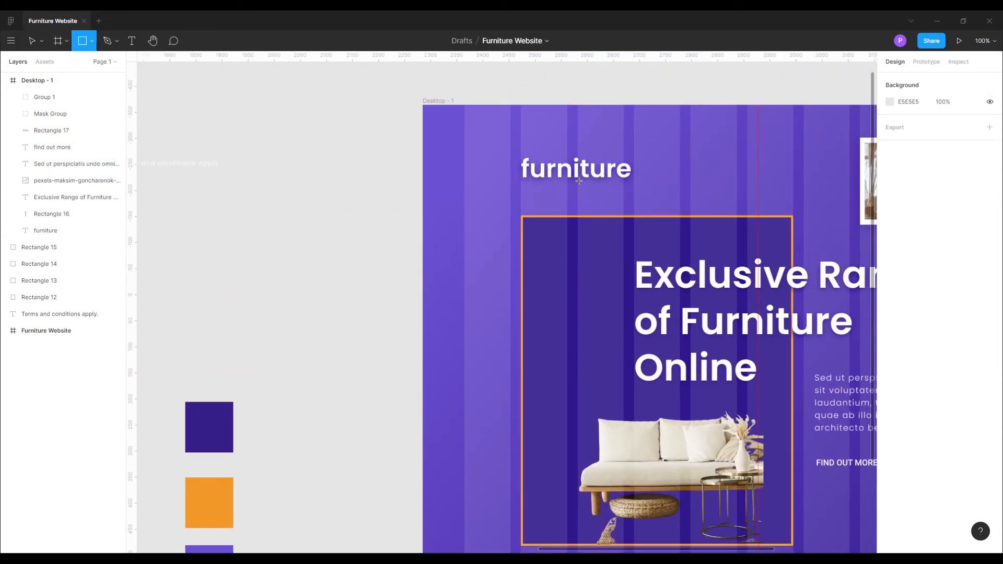
mouse_move(464, 106)
left_mouse_down()
mouse_move(474, 538)
mouse_move(475, 407)
mouse_move(465, 402)
left_mouse_up()
Fill the thin vertical rectangle with orange F29829 sampled from the palette swatch.
left_click(889, 307)
left_click(764, 434)
left_click(209, 267)
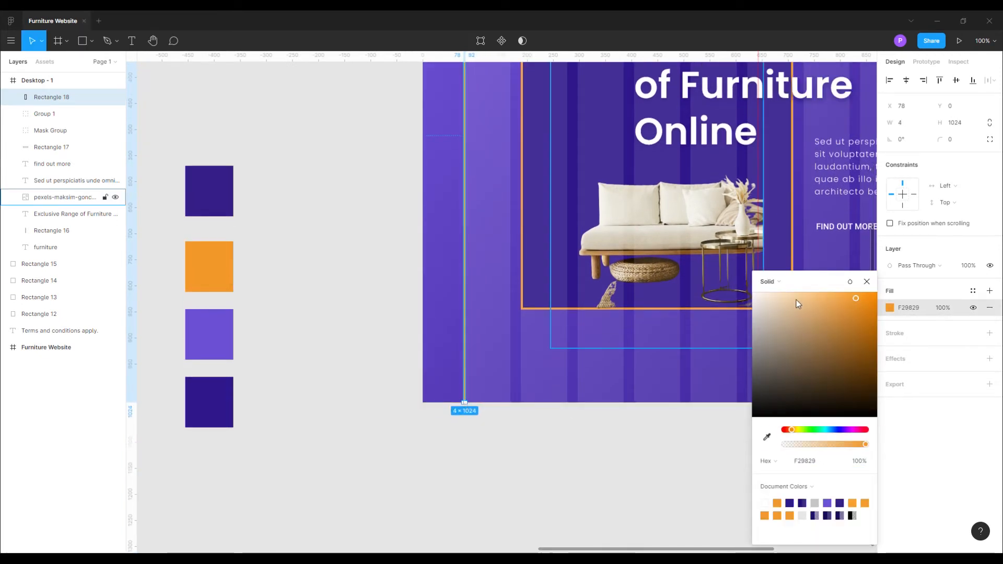
left_click(888, 285)
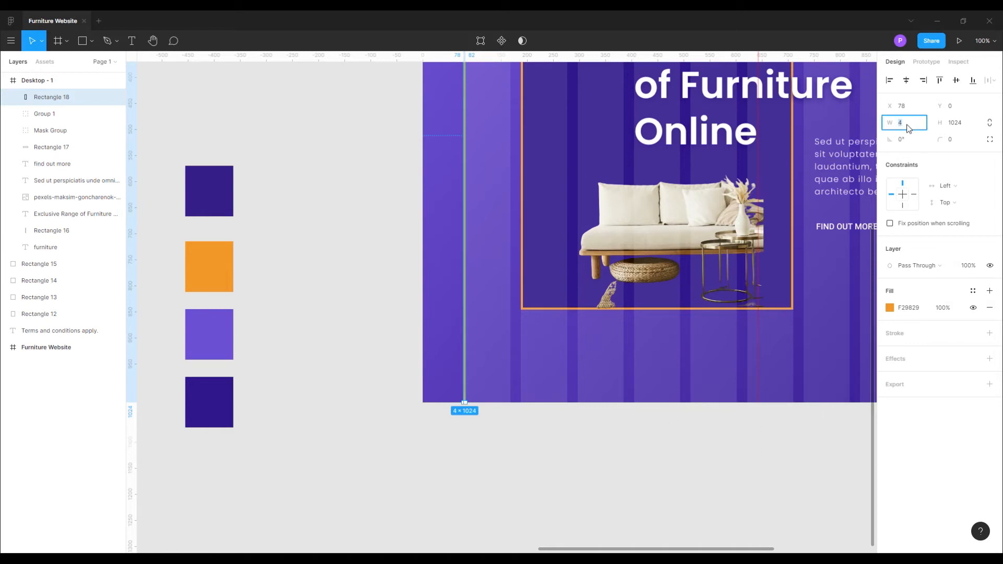
Draw a thin horizontal rectangle 1360 wide at X 80, Y 975, reaching the frame's right edge, and set its height to 2.
left_click(376, 293)
key("minus")
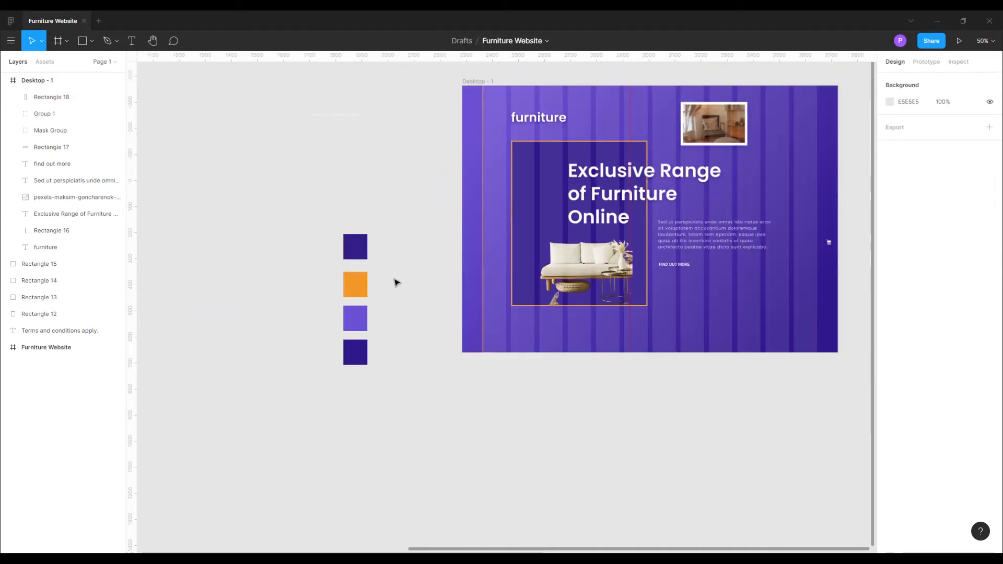
scroll(531, 495, "right", 10)
scroll(530, 494, "up", 2)
scroll(577, 475, "left", 5)
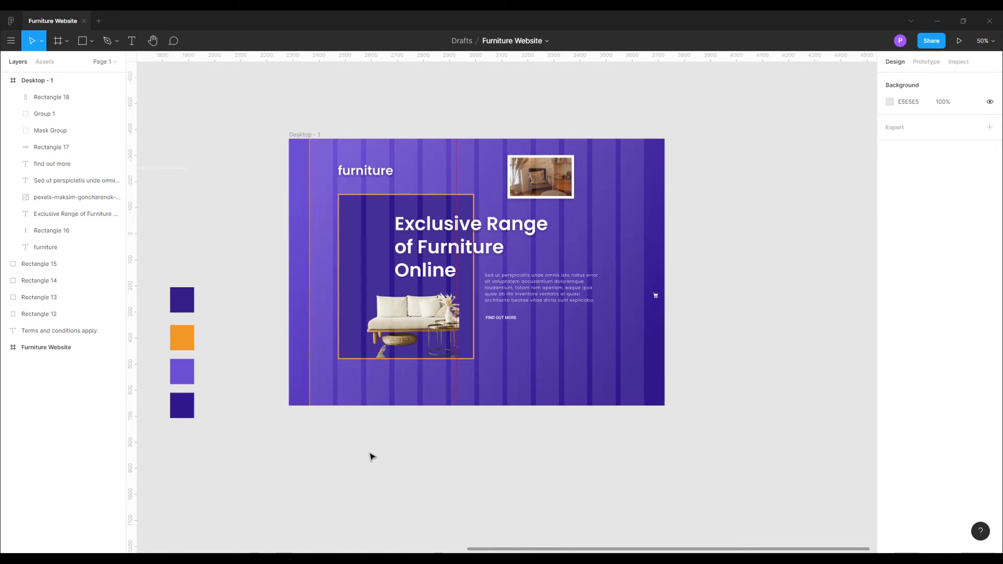
key("r")
left_click_drag(309, 393, 664, 393)
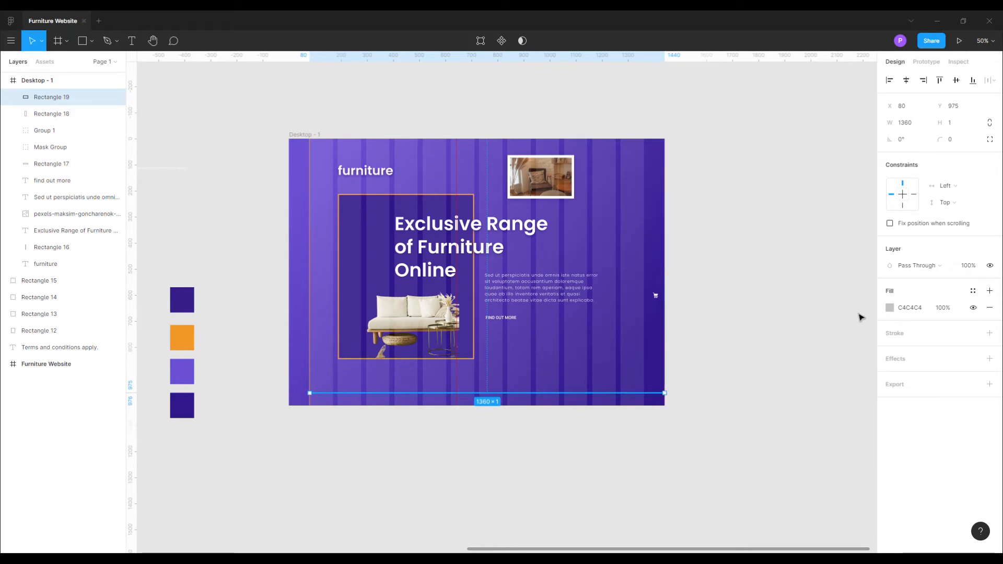
type("2")
key("Return")
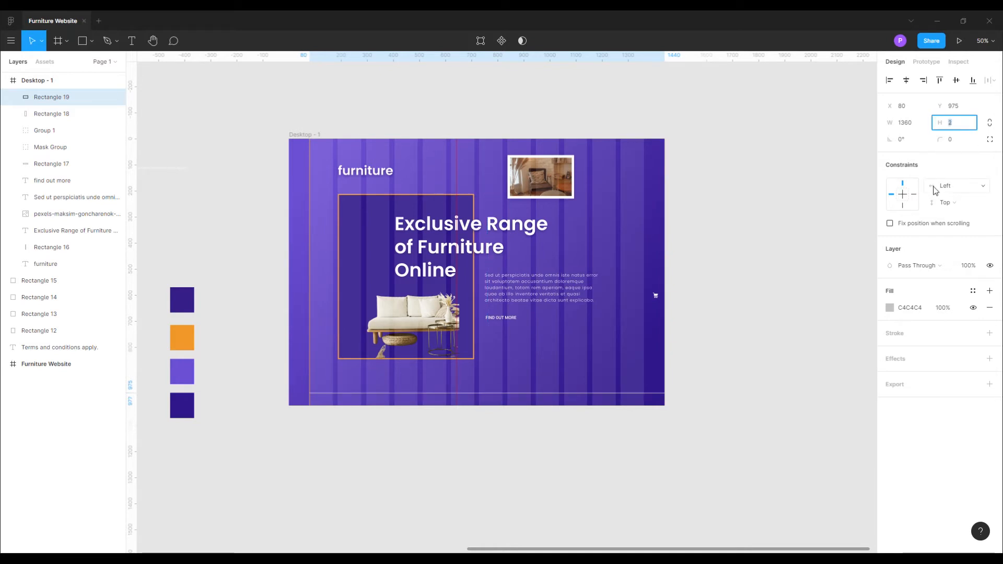
Fill the thin horizontal rectangle with orange F29829 sampled from the palette swatch.
left_click(890, 308)
left_click(766, 437)
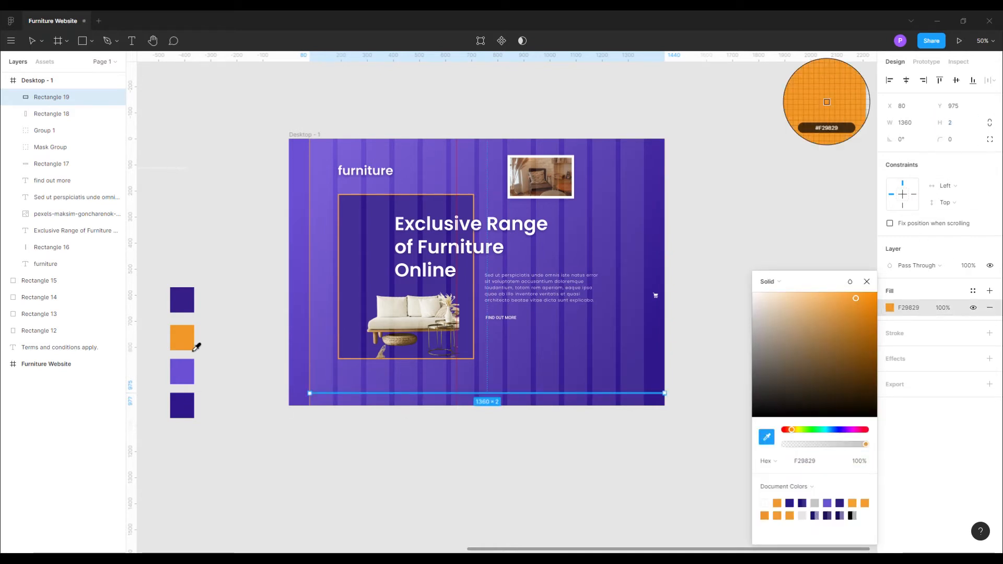
left_click(193, 349)
left_click(866, 281)
left_click(758, 327)
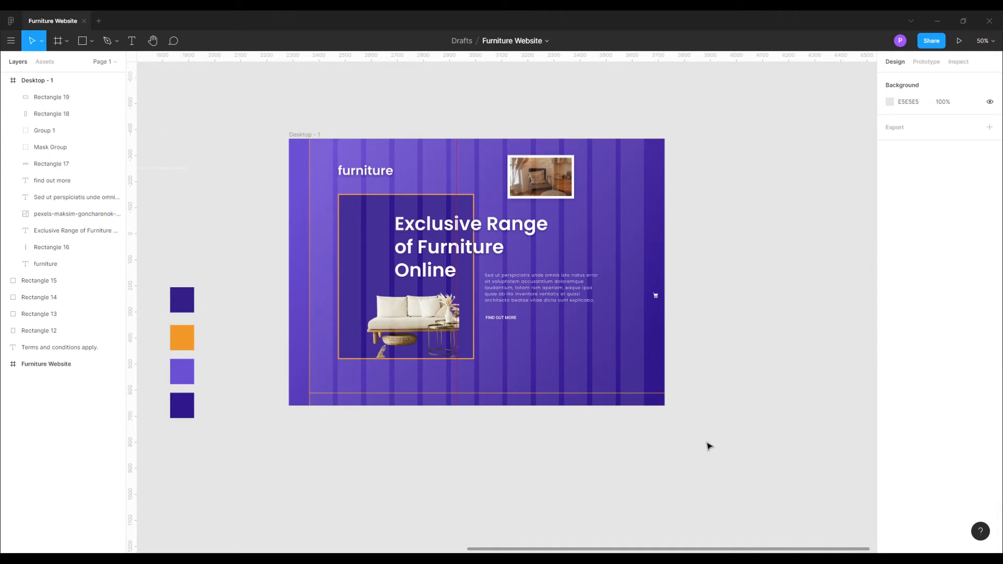
Move the "Terms and conditions apply." text into the frame's bottom-left area and raise the horizontal orange line to Y 955.
left_click_drag(175, 181, 350, 405)
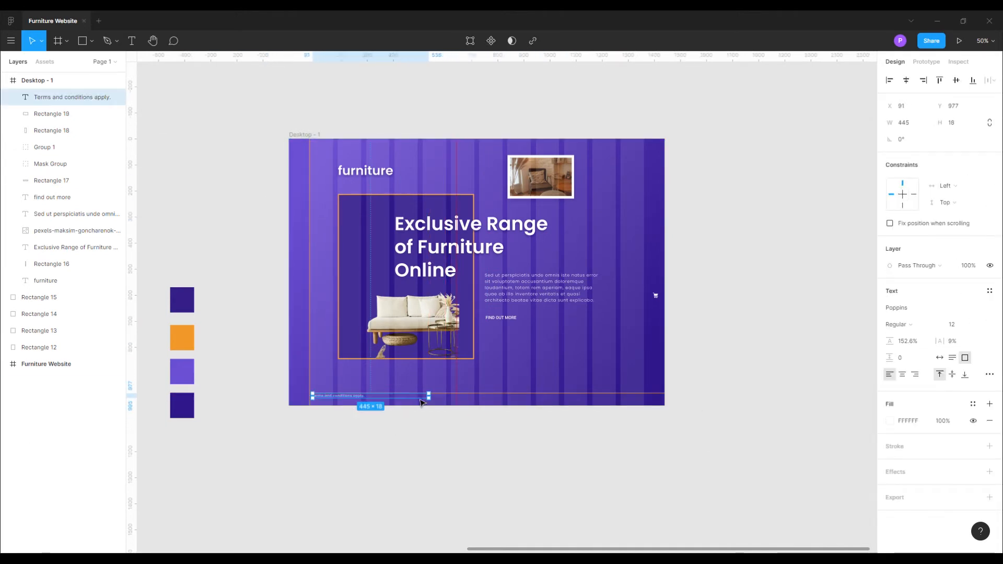
left_click(52, 113)
key("shift+Up")
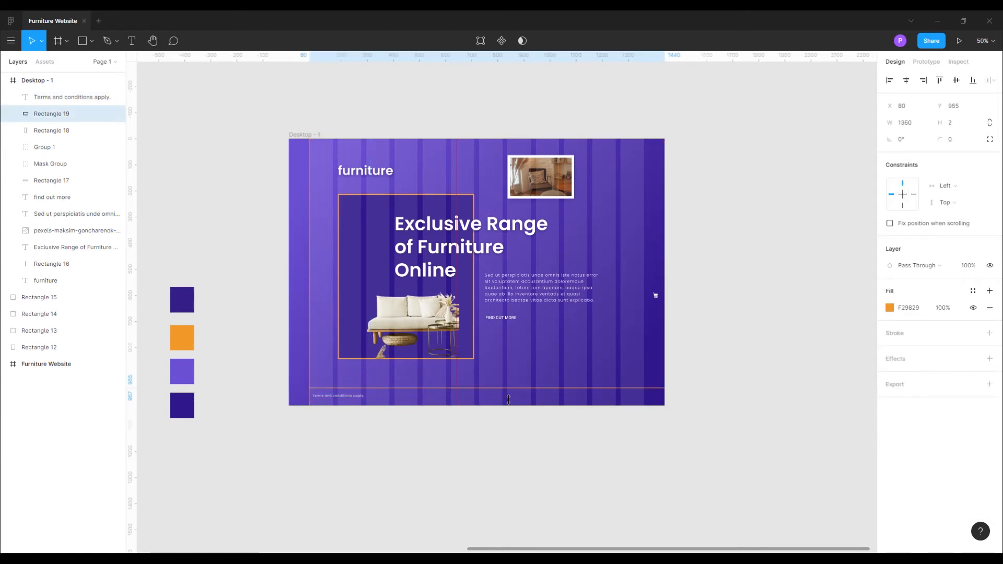
Nudge the "Terms and conditions apply." text left to X 80 beside the vertical orange line and lower it by 3 px.
left_click(409, 501)
key("ctrl+plus")
left_click_drag(405, 506, 506, 410)
left_click(245, 393)
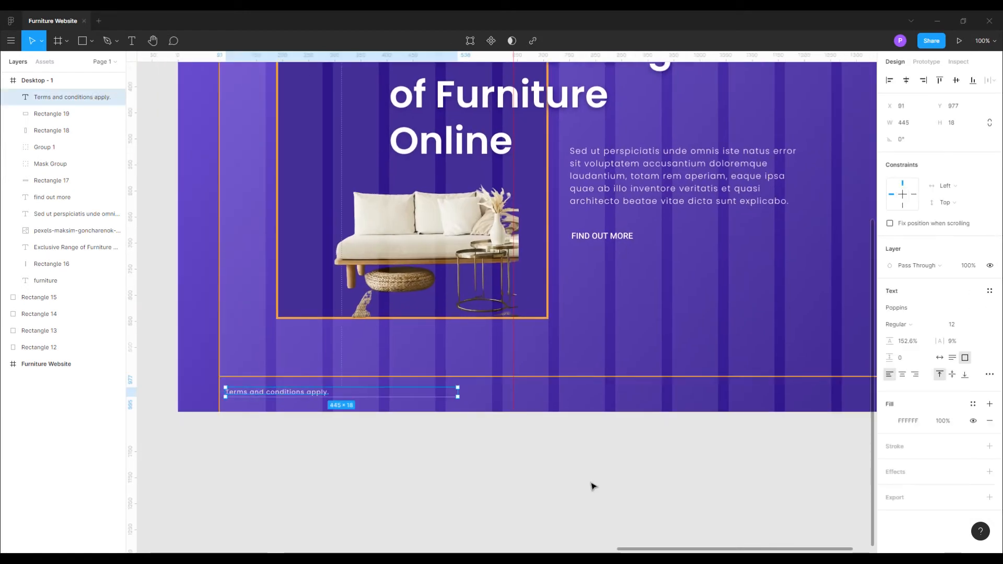
key("Left")
key("Left")
key("Left")
key("Left")
key("Left")
key("Left")
key("Left")
key("Left")
key("Left")
key("Left")
key("Left")
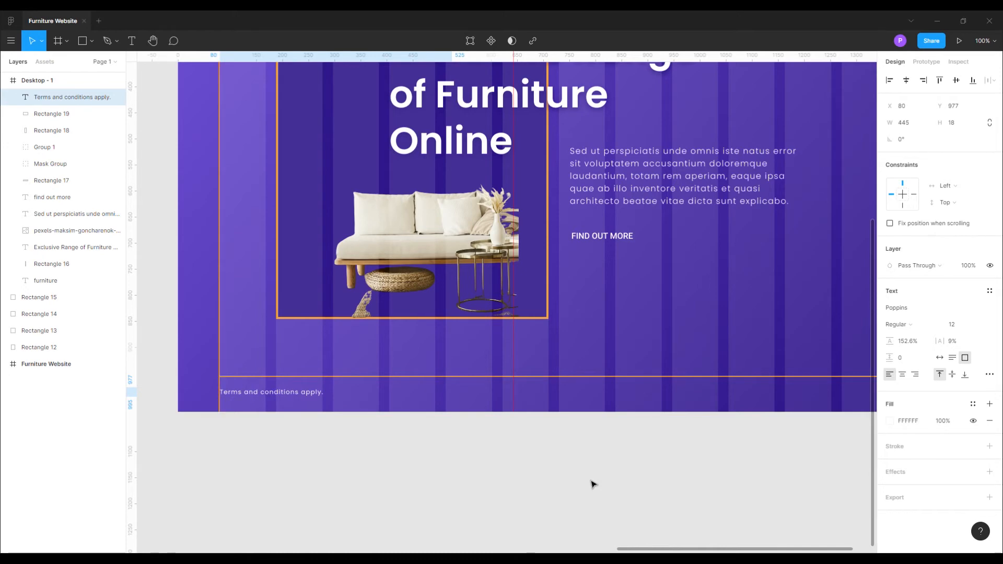
key("Down")
key("Down")
key("Down")
left_click(591, 484)
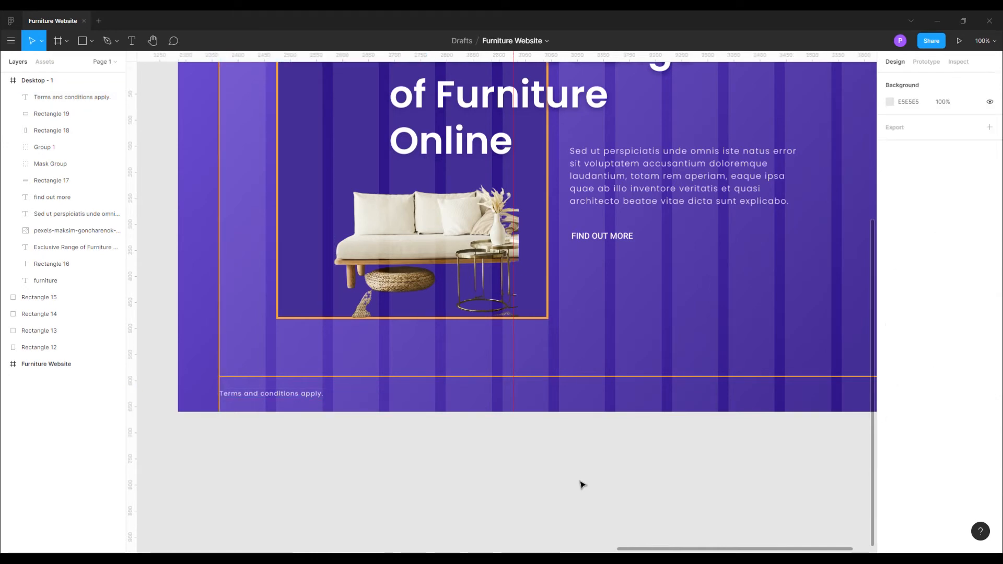
Try shifting the paragraph and FIND OUT MORE text together about 80 px to the right, and undo the move.
key("ctrl+minus")
left_click_drag(597, 432, 472, 461)
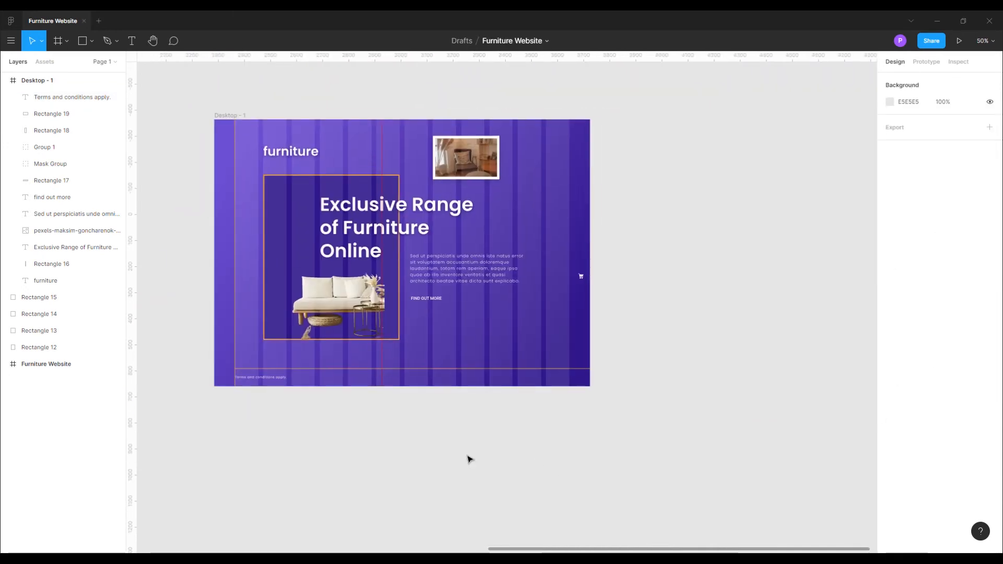
key("ctrl+plus")
key("ctrl+minus")
left_click(499, 260)
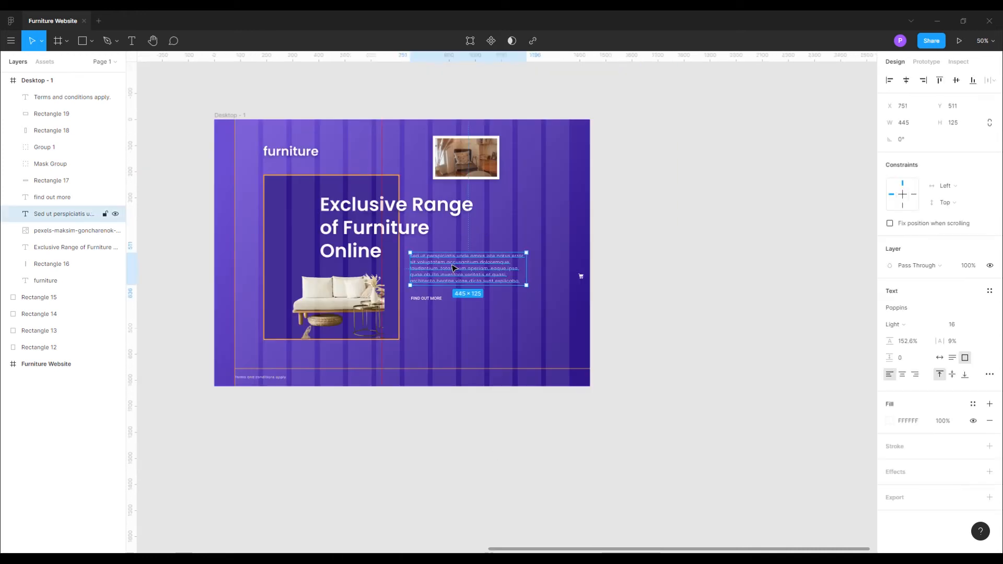
left_click(420, 298, "shift")
left_click_drag(420, 299, 434, 306)
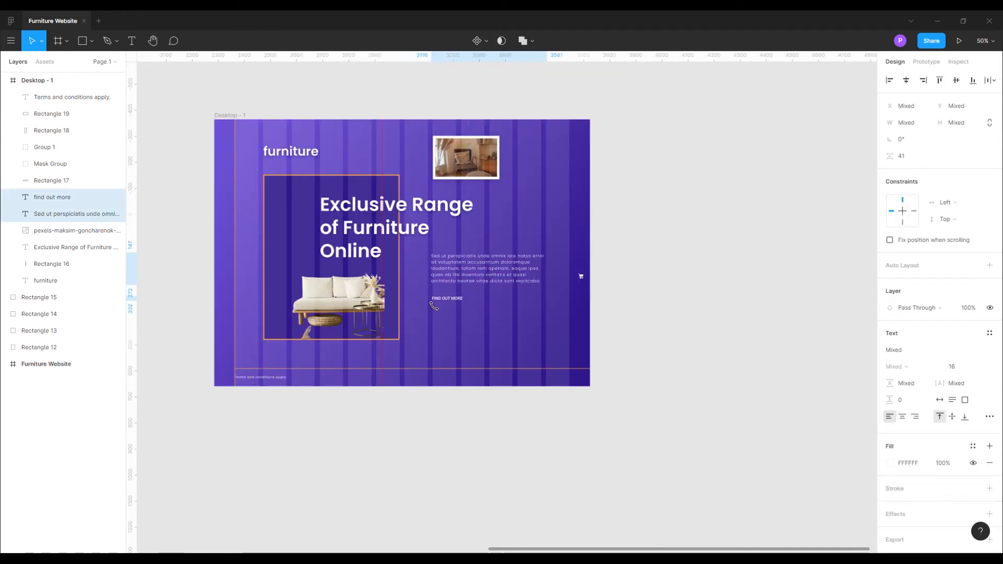
key("ctrl+z")
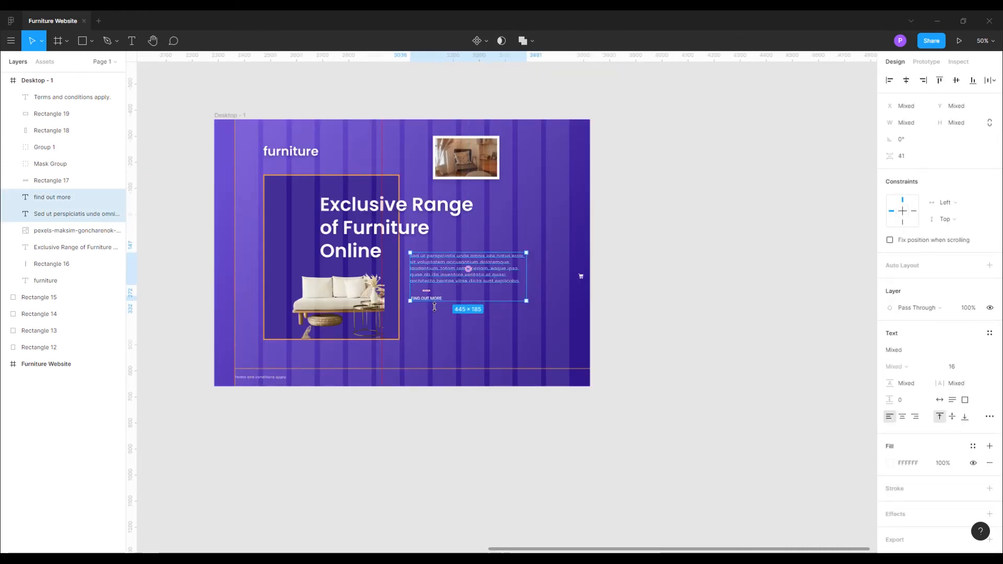
Shift the FIND OUT MORE text right to X 774, leaving room for a marker before it.
key("ctrl+plus")
left_click(761, 381)
left_click_drag(495, 402, 484, 441)
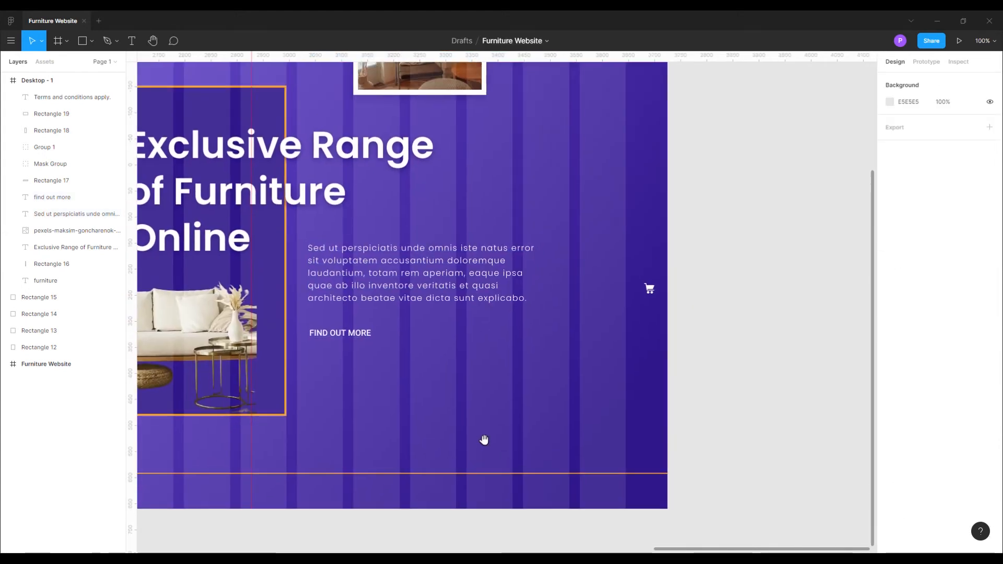
left_click(57, 197)
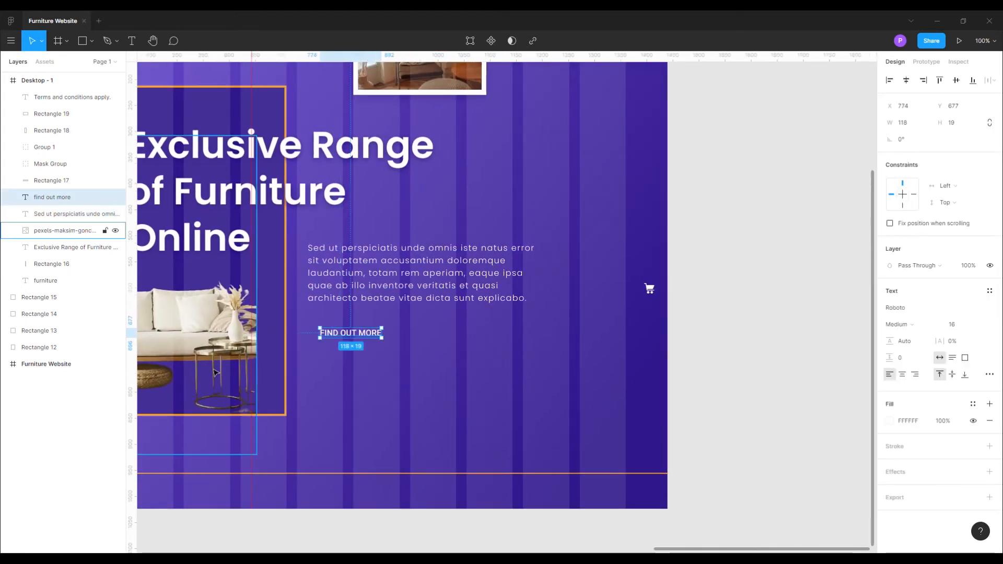
Draw a small vertical rectangle about 27 high before the FIND OUT MORE text at X 752 and set its width to 4.
key("r")
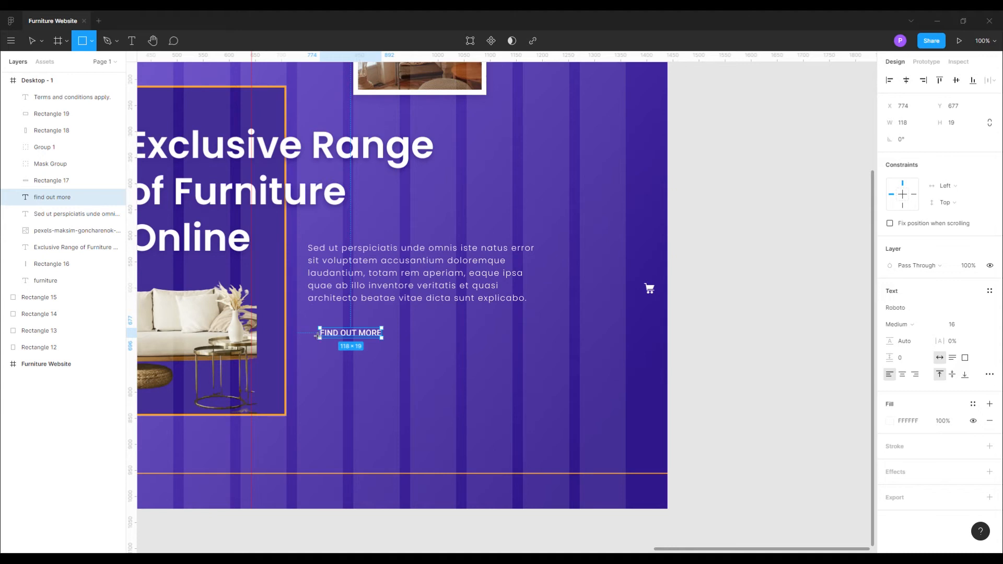
left_click_drag(308, 324, 312, 338)
left_click(902, 124)
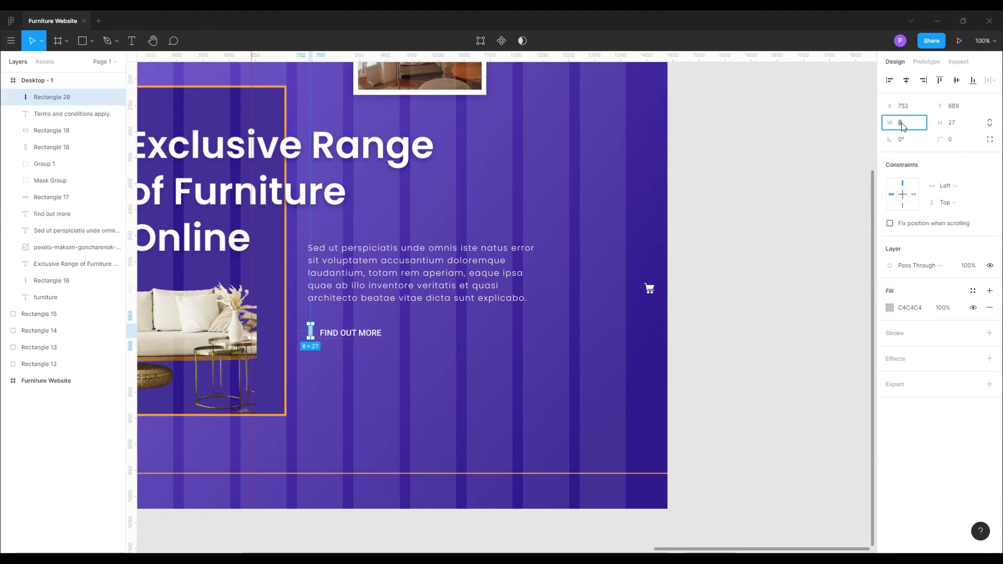
type("4")
key("Return")
Fill the small vertical rectangle with white FFFFFF and lower it to Y 675 beside the FIND OUT MORE text.
left_click(890, 308)
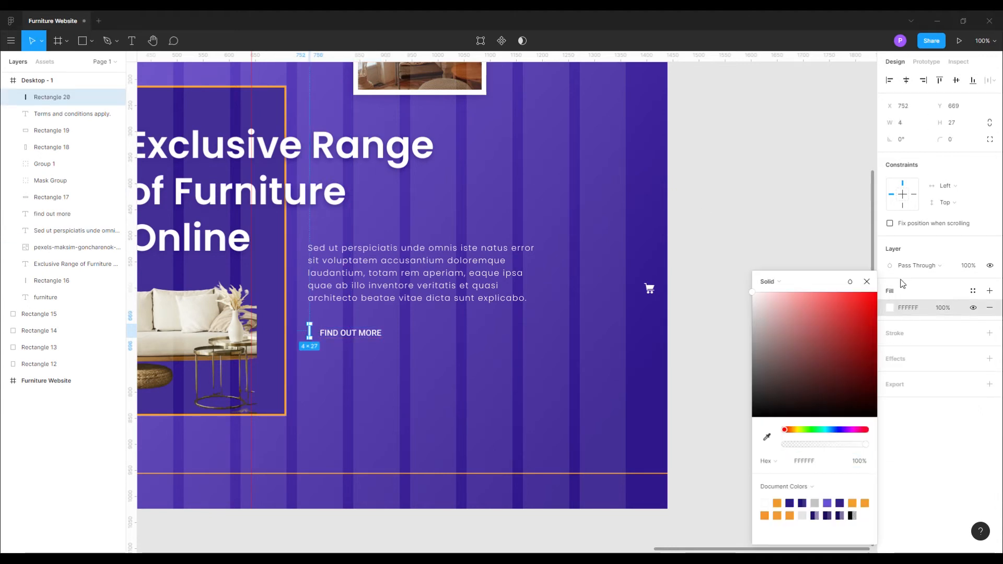
left_click(810, 250)
left_click(810, 251)
left_click(313, 335)
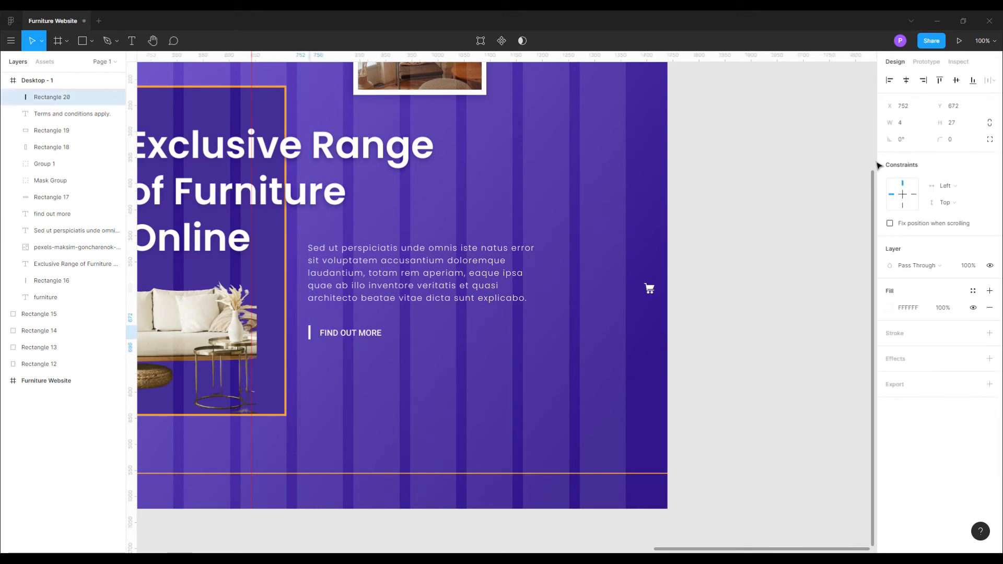
Check the marker's alignment with the paragraph using a temporary vertical guide at X 751, and remove the guide.
left_click_drag(131, 405, 315, 413)
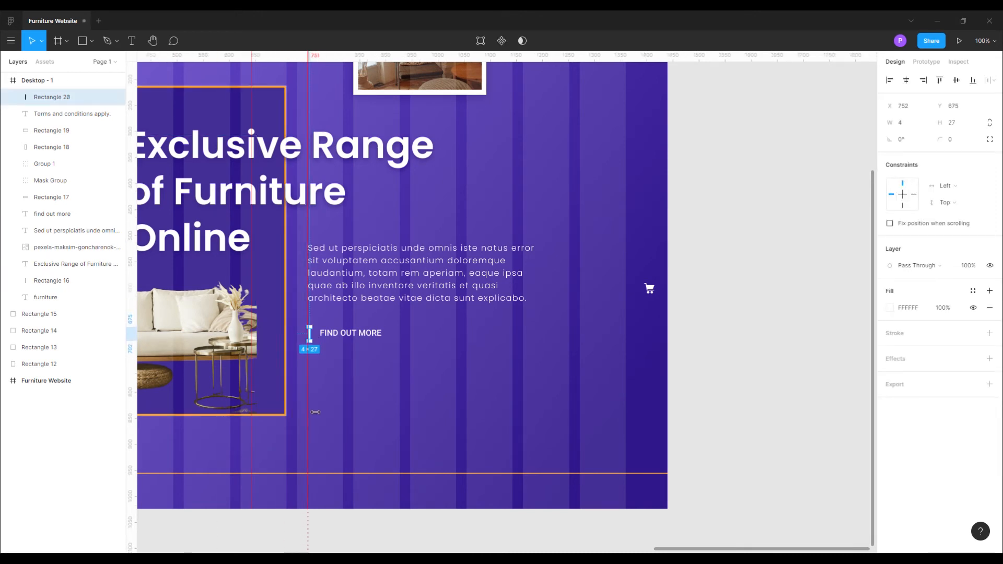
left_click(815, 361)
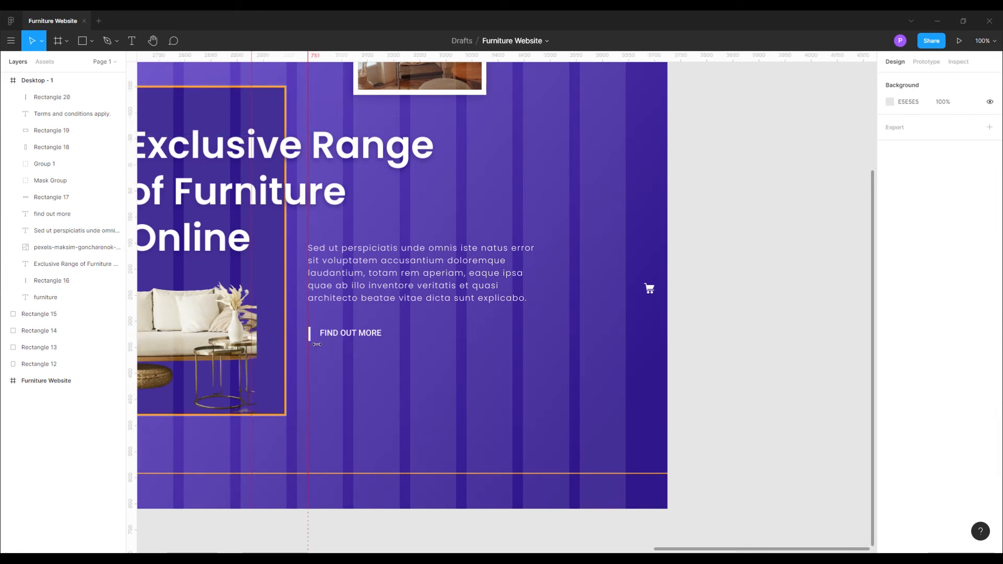
left_click(36, 80)
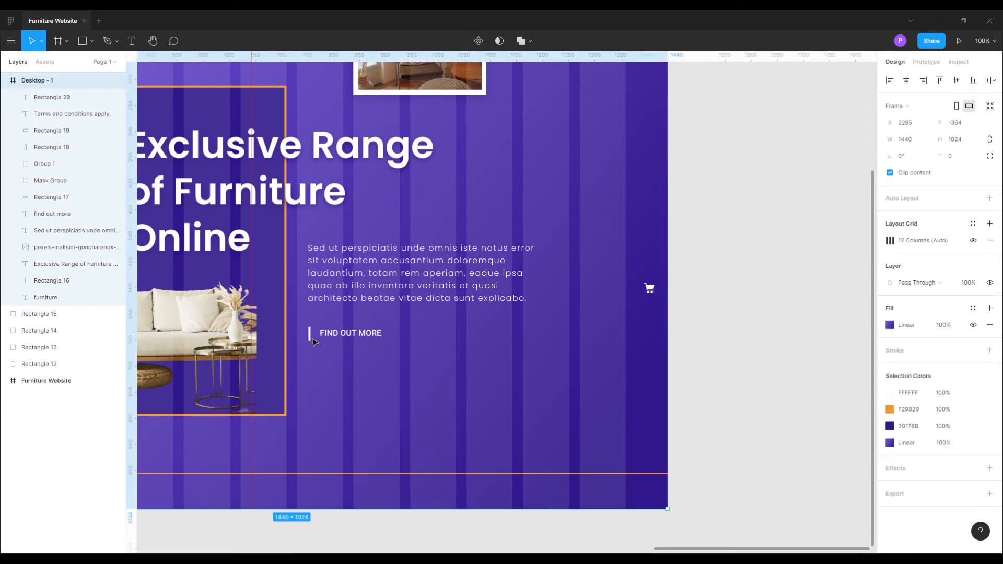
Set the white marker rectangle's width to 6.
left_click(52, 98)
left_click(915, 123)
left_click(813, 357)
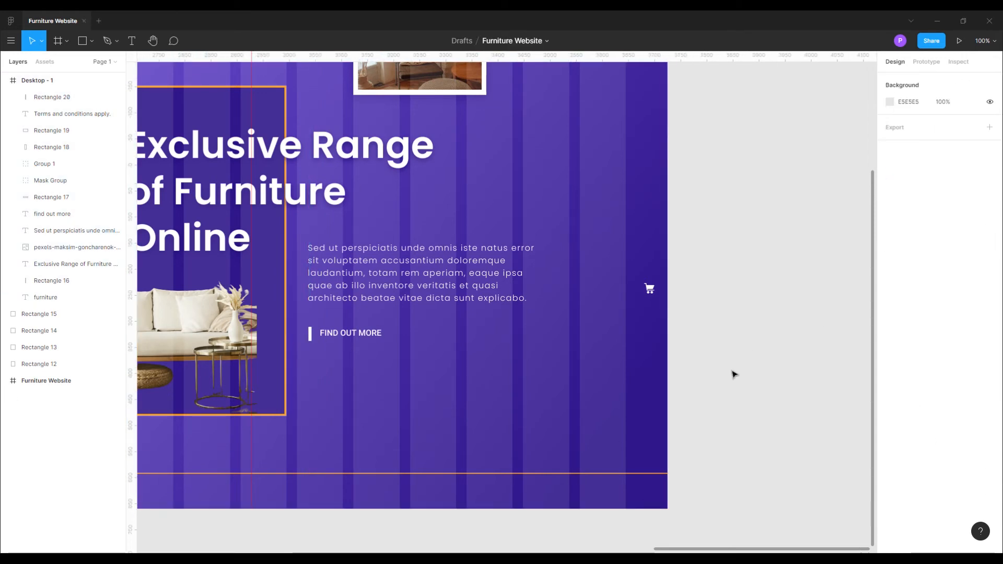
Nudge the FIND OUT MORE text closer to the white marker, to X 767, Y 680.
left_click(338, 335)
key("Down")
key("Down")
key("Down")
key("Down")
key("Left")
key("Left")
key("Left")
key("Left")
key("Left")
key("Left")
key("Left")
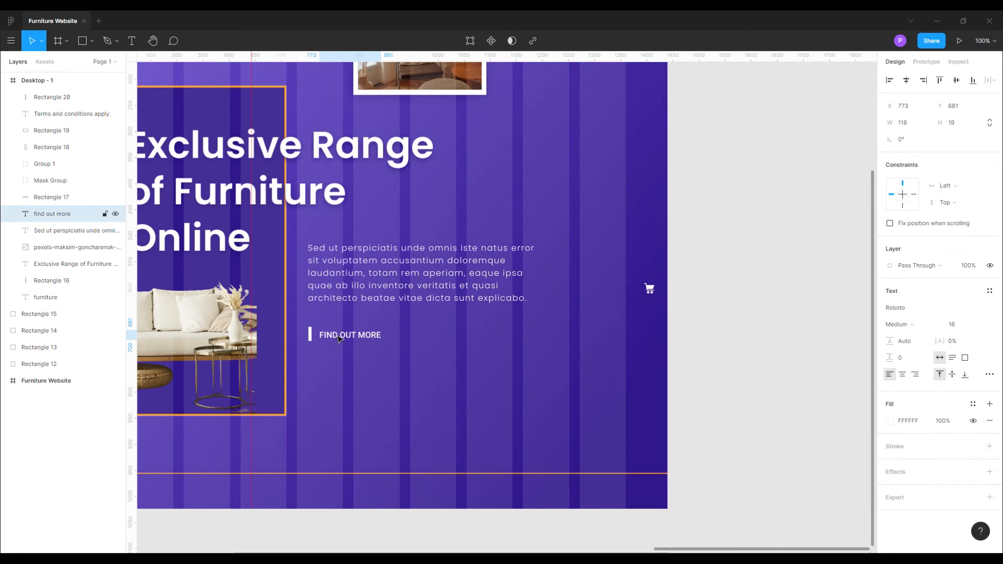
key("Up")
left_click(715, 348)
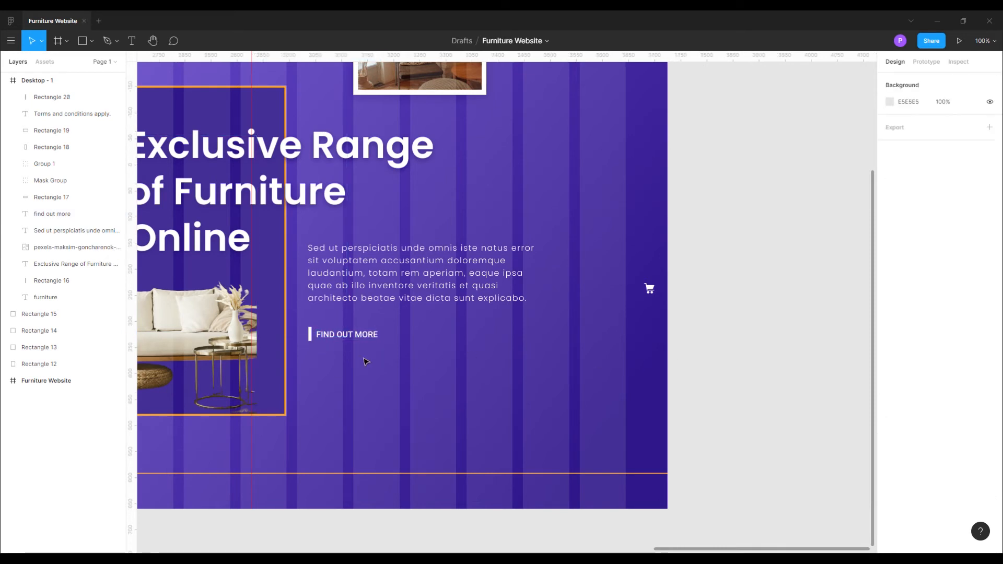
Set the white marker's height to 20 and lower it to Y 680, level with the FIND OUT MORE text.
left_click(310, 335)
left_click(964, 125)
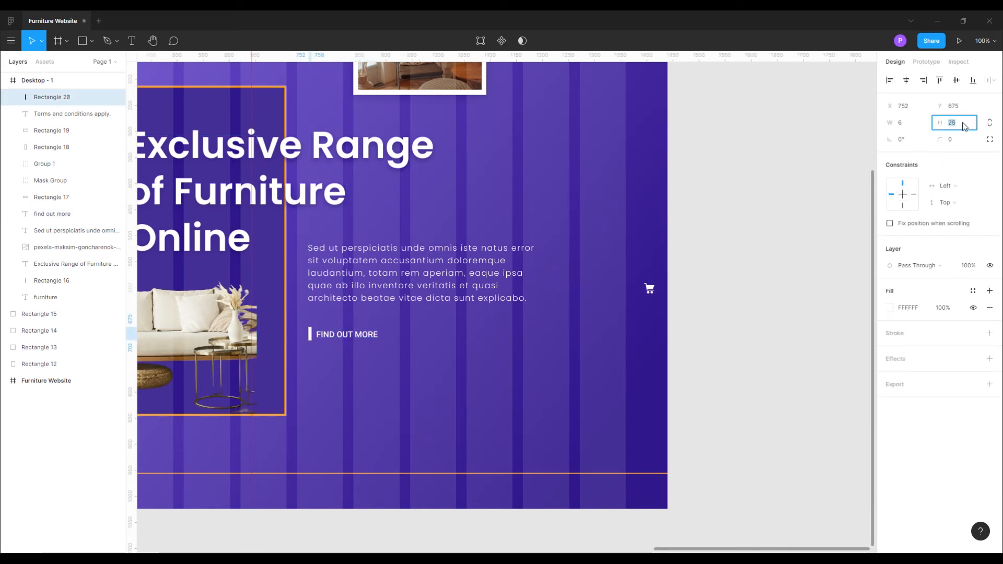
left_click(731, 311)
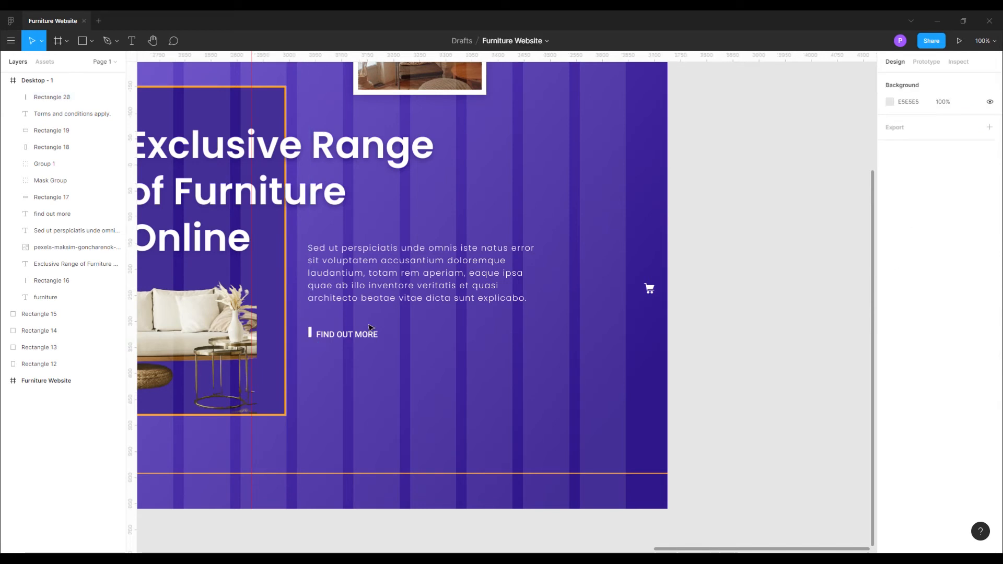
left_click(309, 335)
key("Down")
key("Down")
key("Down")
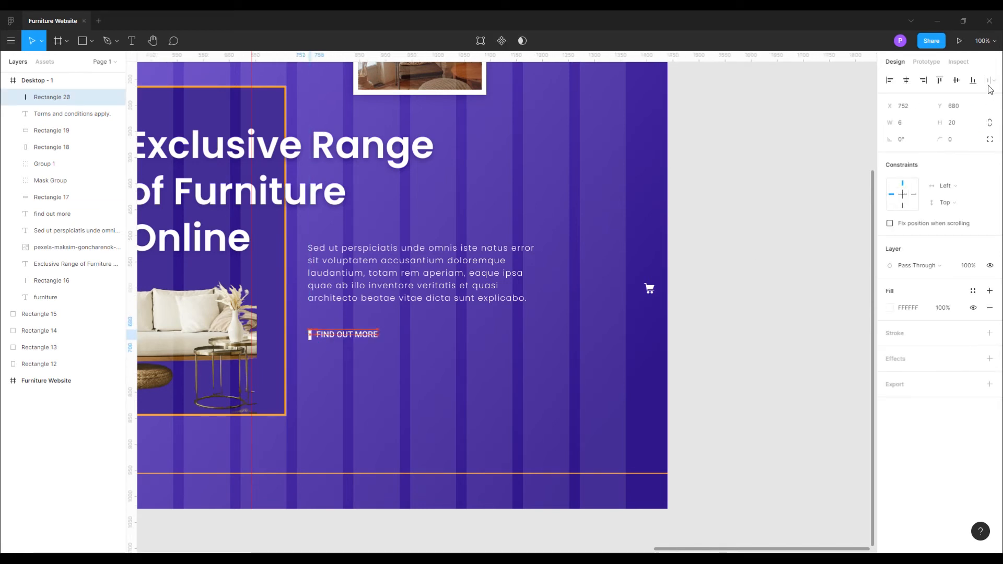
left_click(324, 358)
left_click(345, 335)
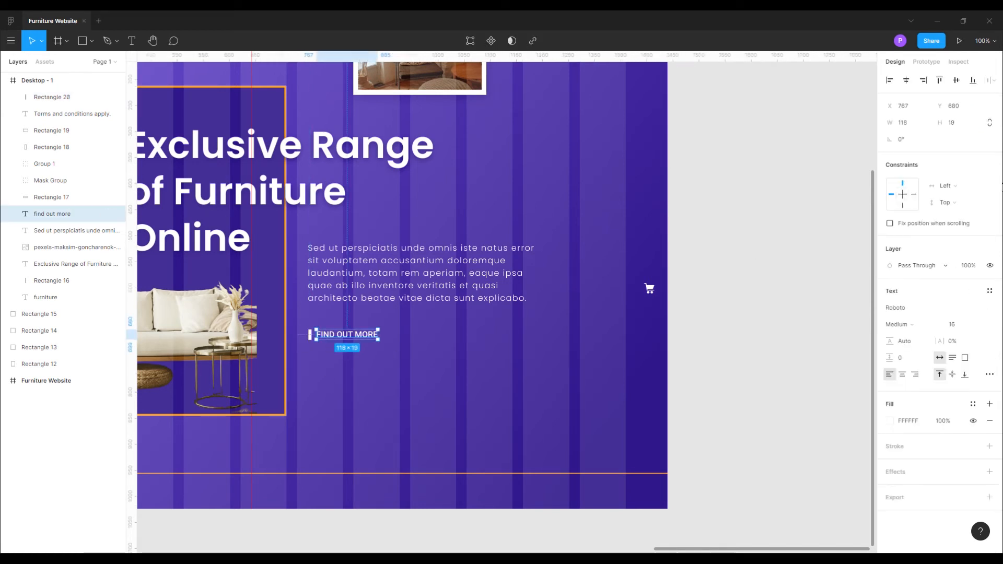
left_click(727, 409)
Duplicate the FIND OUT MORE text and place the copy below the cart icon at about X 1284, Y 668.
key("ctrl+minus")
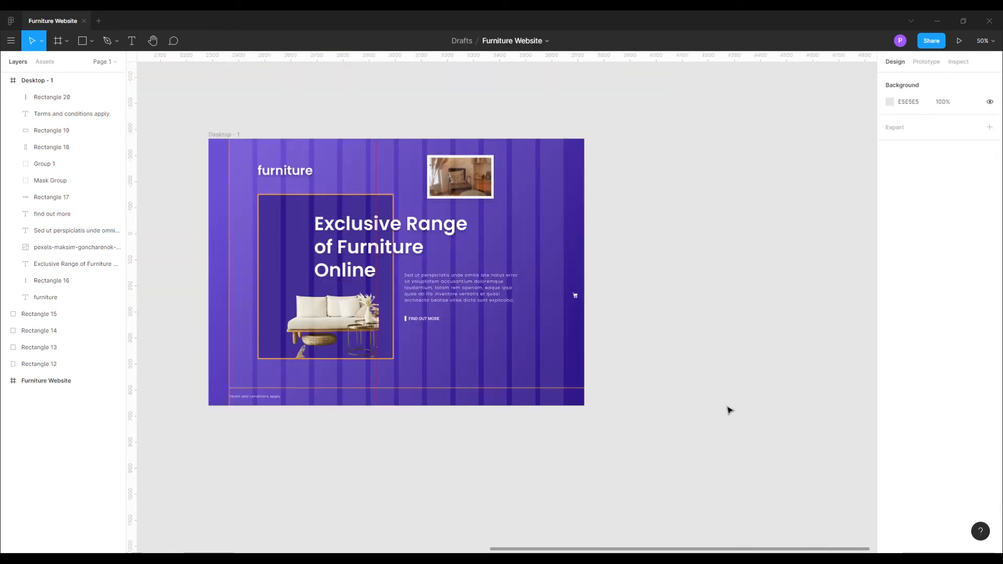
left_click_drag(450, 492, 586, 478)
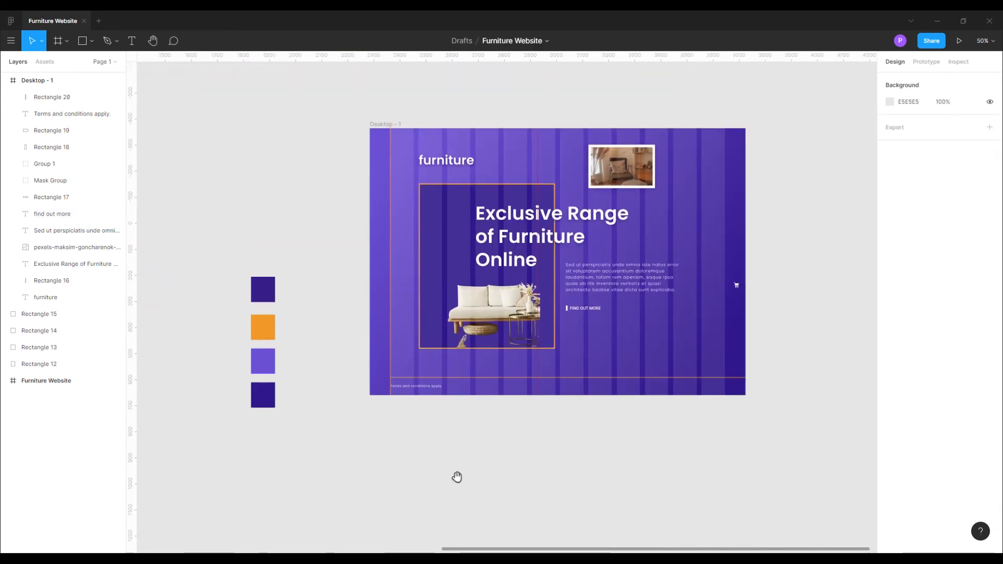
left_click_drag(457, 476, 422, 496)
scroll(519, 479, "right", 5)
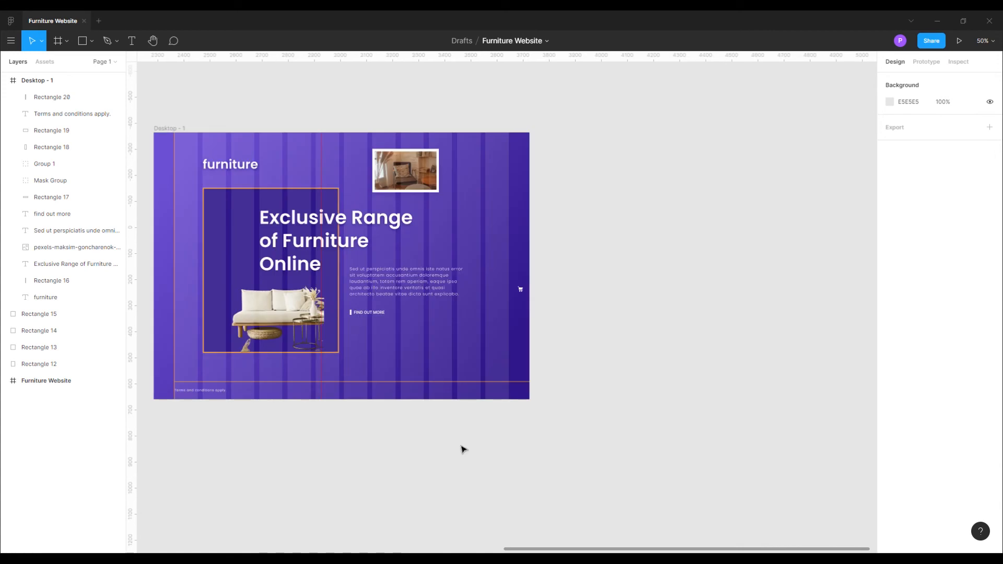
key("ctrl+plus")
left_click(239, 327)
left_click_drag(239, 327, 514, 320)
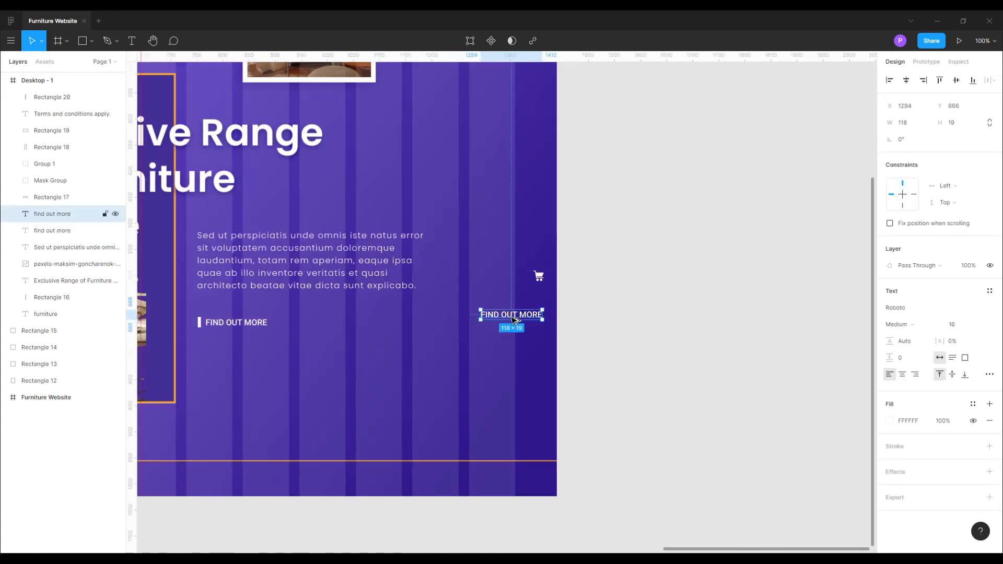
Change the copied text to E-SHOP and stand it vertically, reading upwards, directly above the cart icon.
key("Return")
type("E-SHOP")
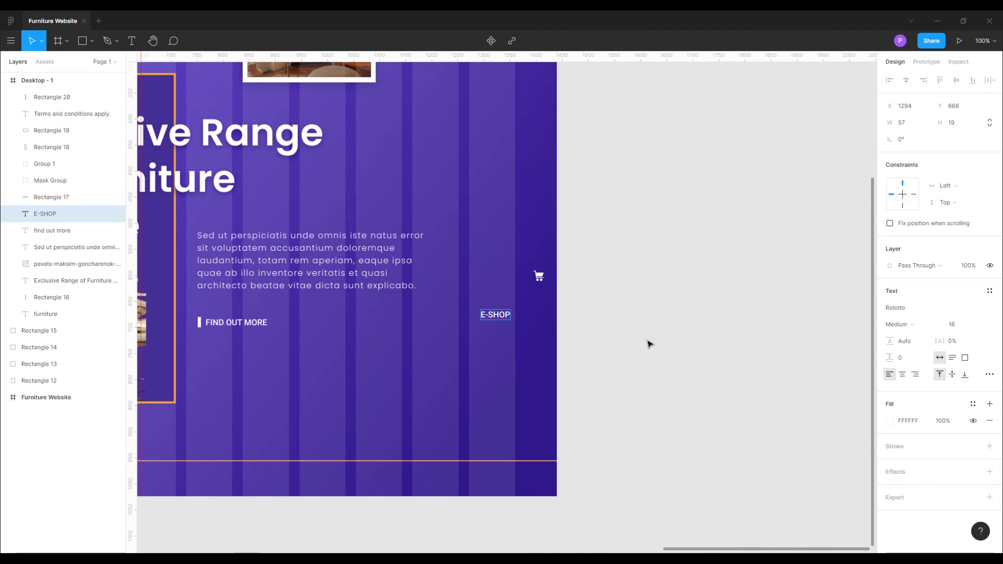
key("Escape")
left_click_drag(519, 329, 540, 247)
left_click(625, 349)
left_click(633, 334)
Move the E-SHOP label and cart icon together upwards by about 70 px along the page's right edge.
key("ctrl+minus")
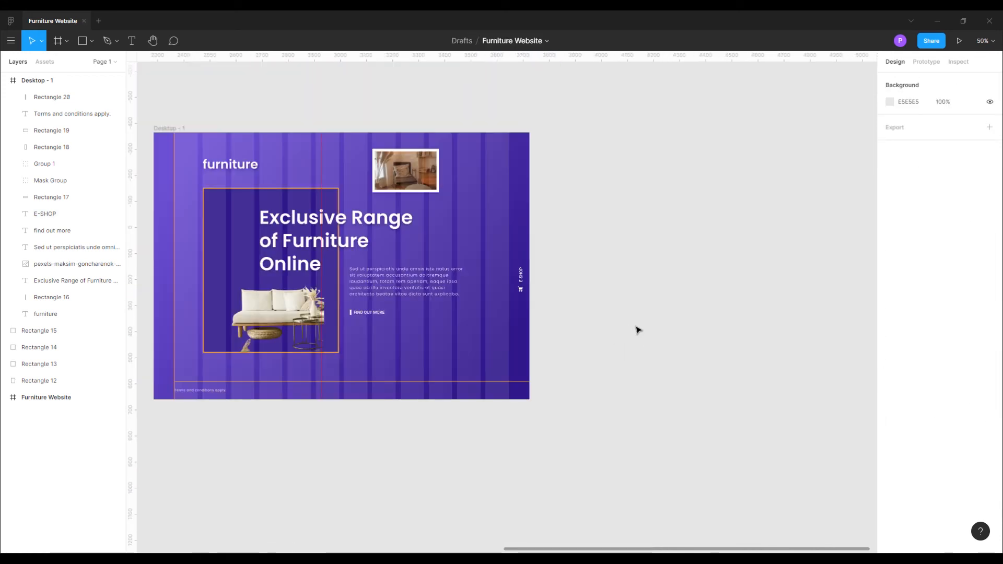
left_click_drag(486, 389, 540, 476)
left_click_drag(599, 400, 572, 355)
key("shift+Up")
key("shift+Up")
key("shift+Up")
key("shift+Up")
key("shift+Up")
key("shift+Up")
key("shift+Up")
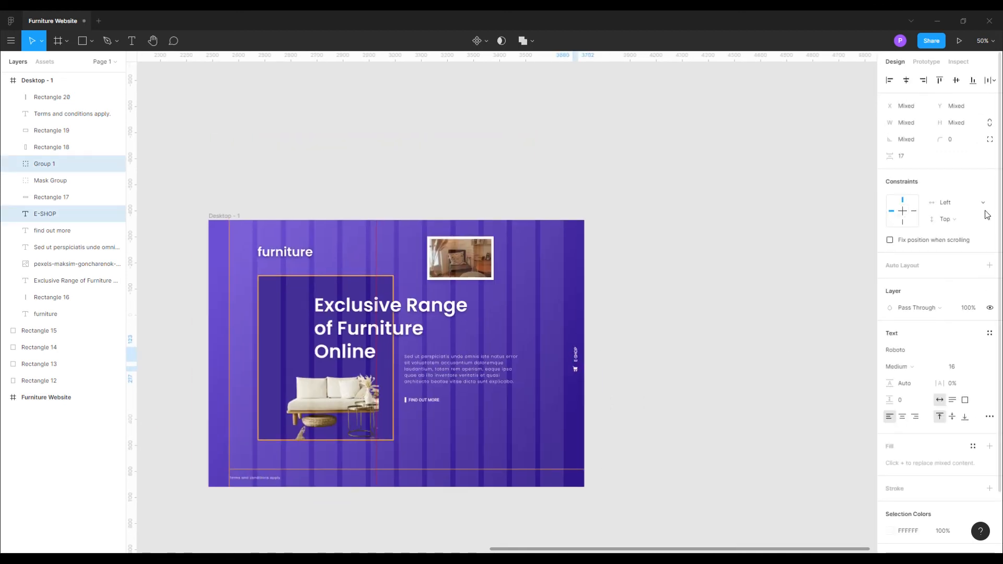
left_click(711, 389)
Draw a thin rectangle 2 px high in the strip beside the vertical orange line and set its width to 30.
key("ctrl+plus")
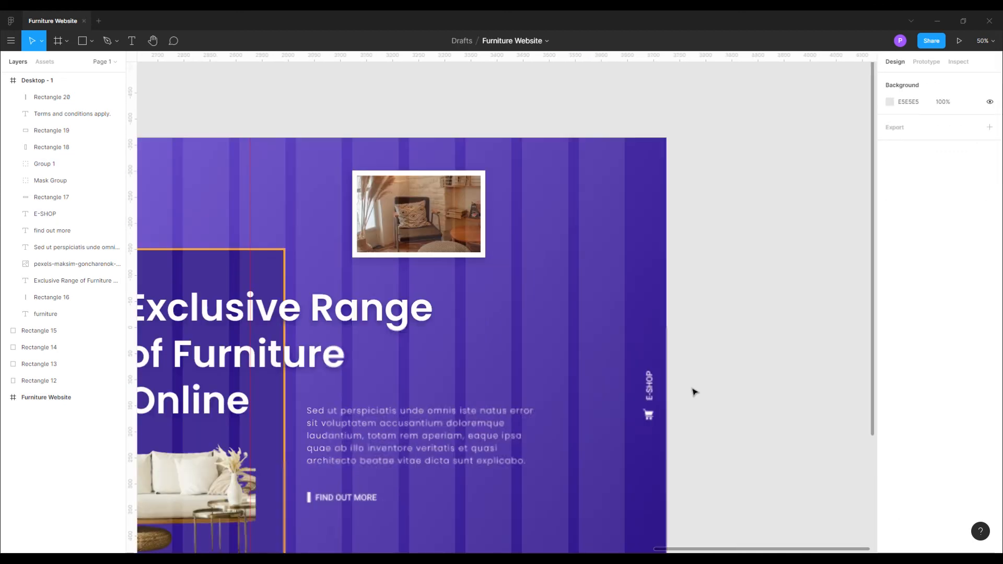
left_click_drag(203, 441, 662, 302)
scroll(568, 367, "up", 3)
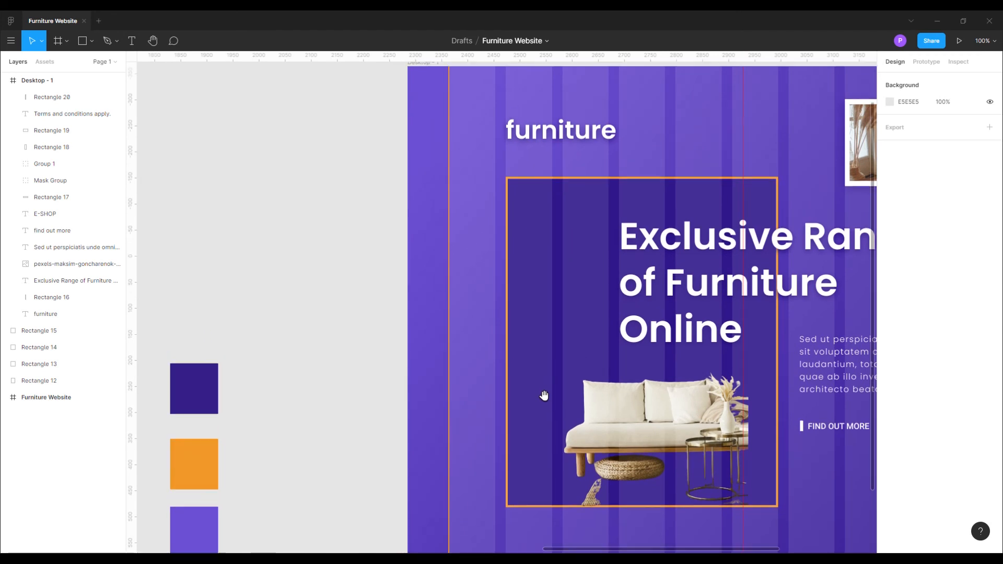
key("r")
left_click_drag(417, 304, 436, 306)
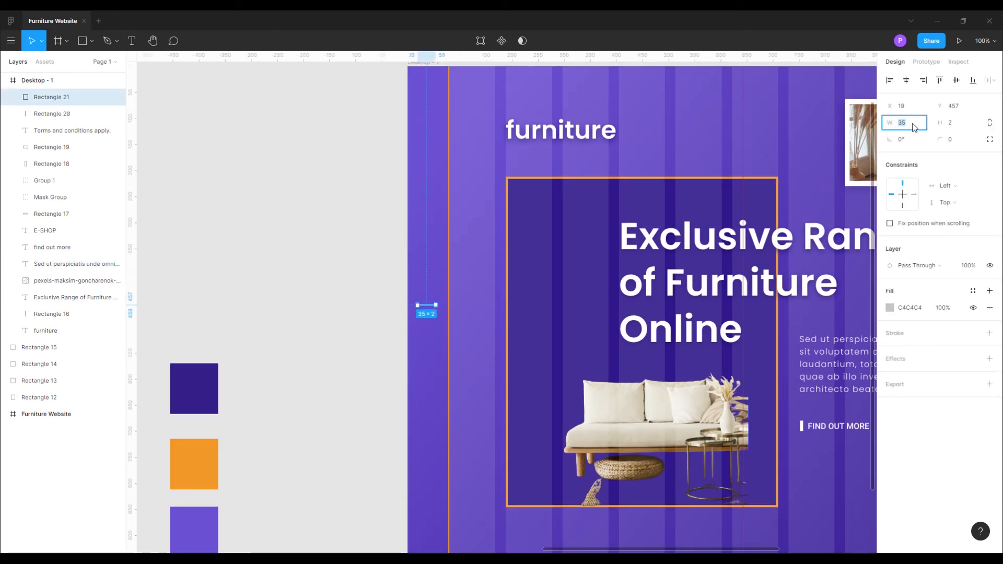
left_click(914, 128)
type("30")
key("Return")
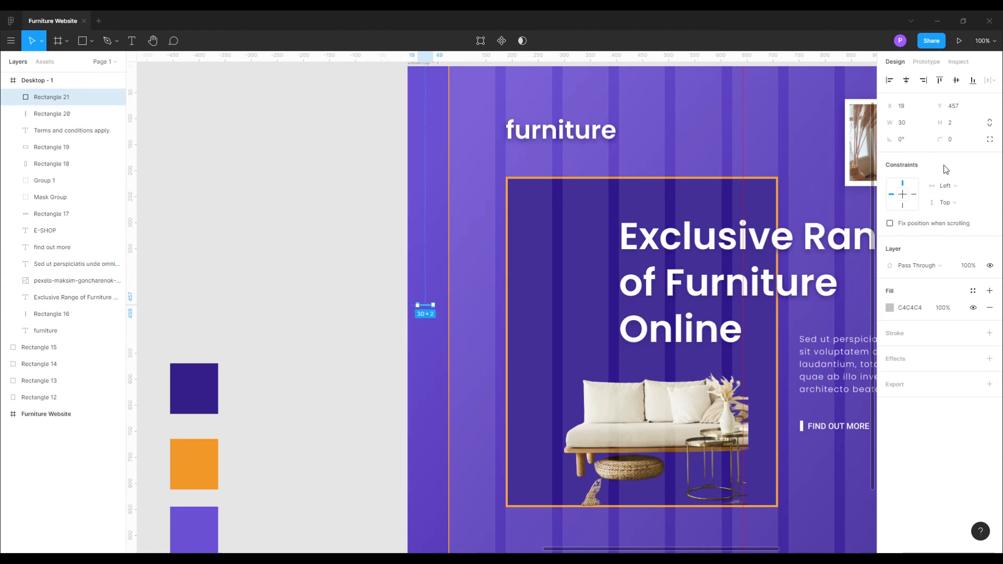
Give the short line a corner radius of 12 and fill it with the orange swatch colour F29829.
left_click_drag(943, 138, 950, 138)
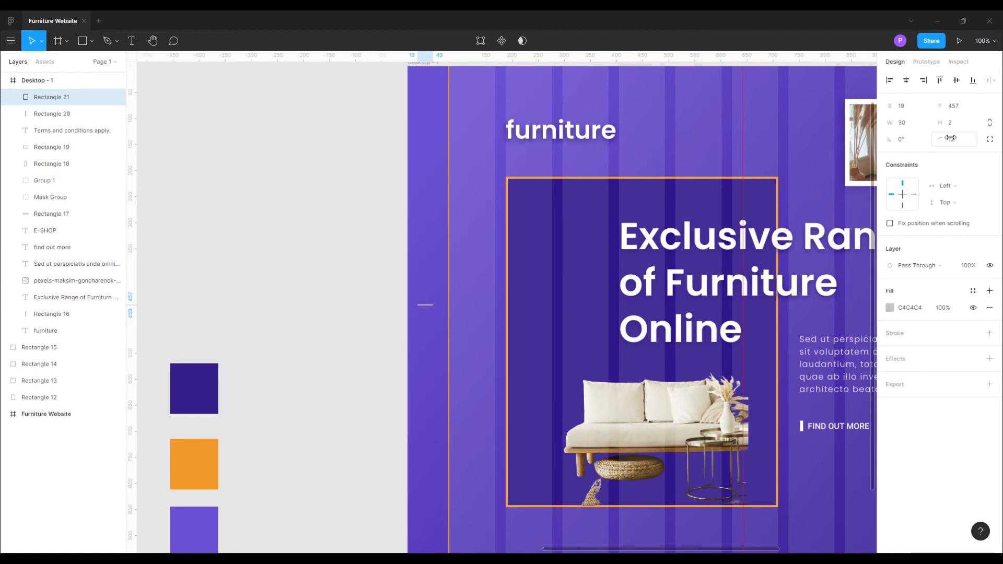
left_click(889, 307)
left_click(766, 436)
left_click(211, 470)
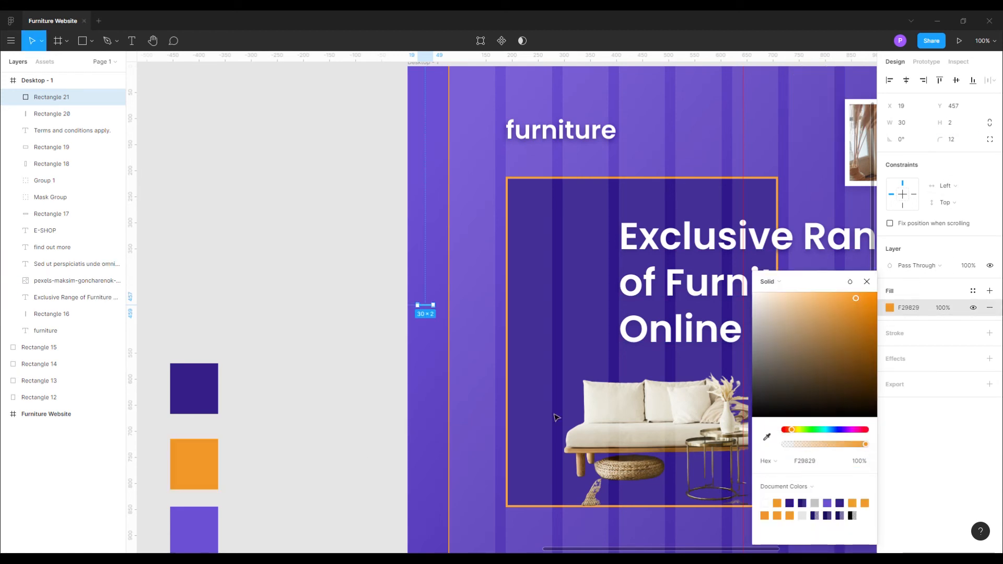
left_click(867, 283)
left_click(276, 454)
Build a three-line menu icon by stacking two copies of the orange line below it, and group the three lines.
left_click(425, 305)
key("ctrl+c")
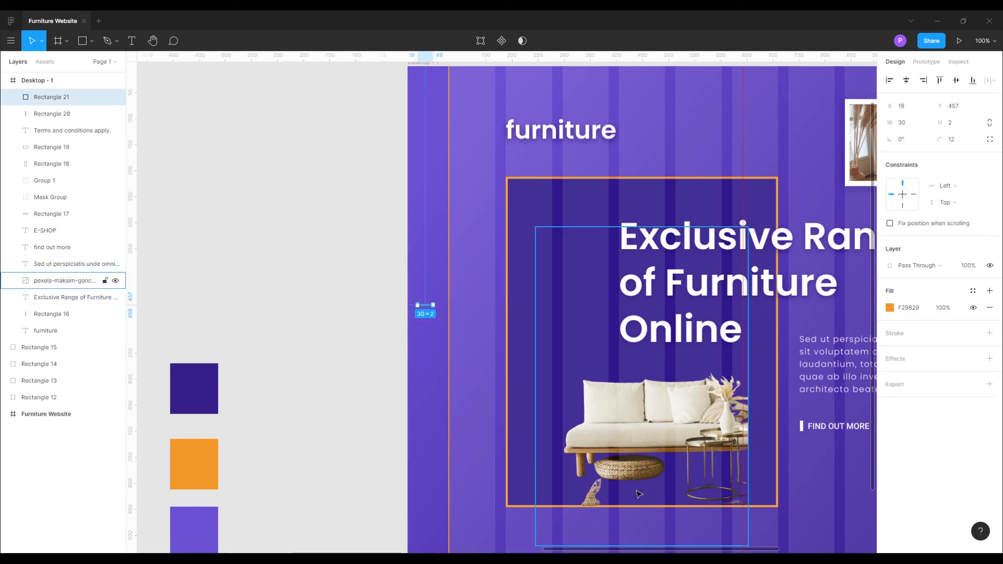
key("ctrl+v")
key("ctrl+v")
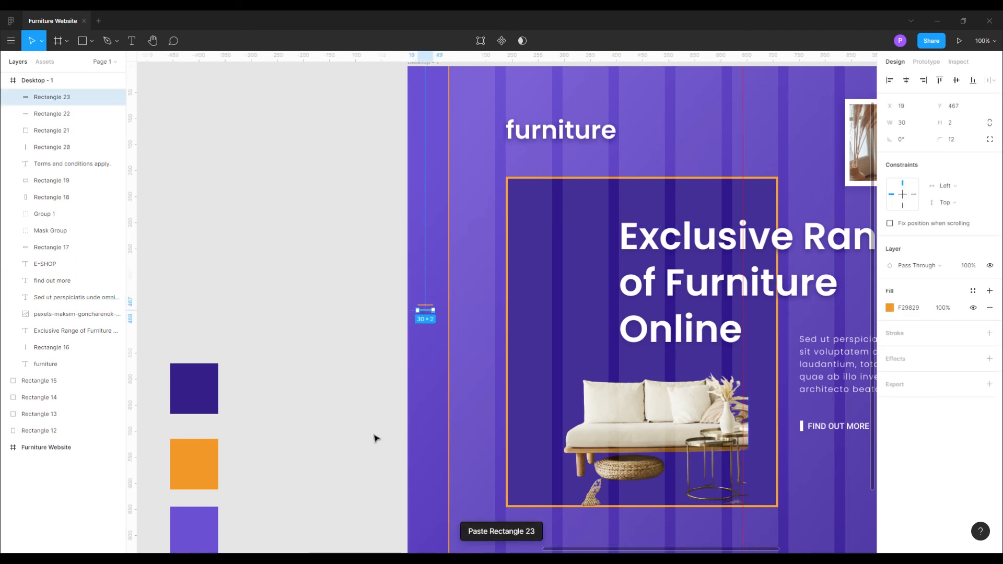
left_click(294, 400)
mouse_move(412, 327)
left_mouse_down()
mouse_move(431, 298)
mouse_move(429, 331)
left_mouse_up()
key("ctrl+g")
left_click(357, 378)
Remove the vertical ruler guide at 643 that runs through the landing page frame.
key("ctrl+minus")
left_click(437, 346)
left_click_drag(454, 447, 417, 460)
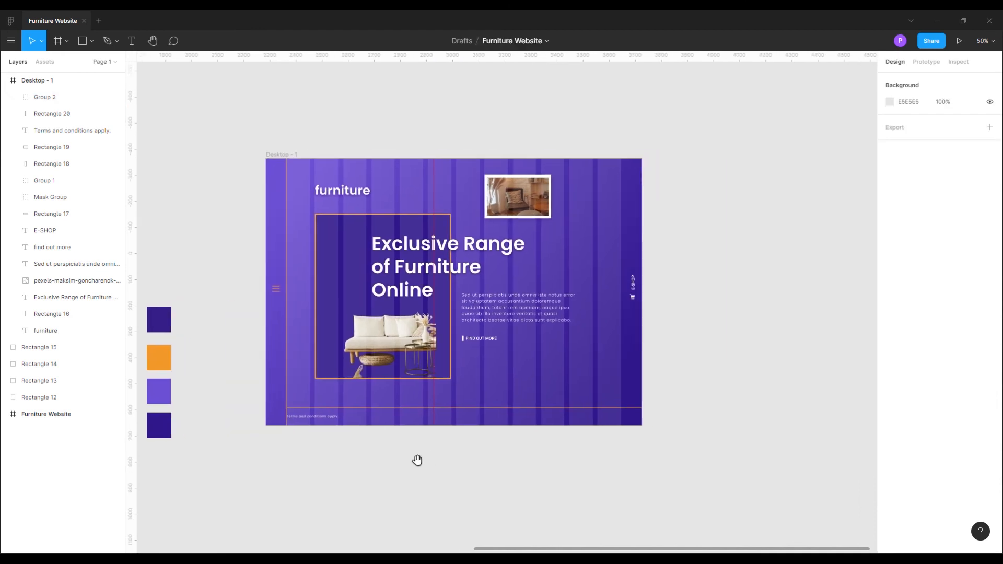
scroll(752, 341, "up", 1)
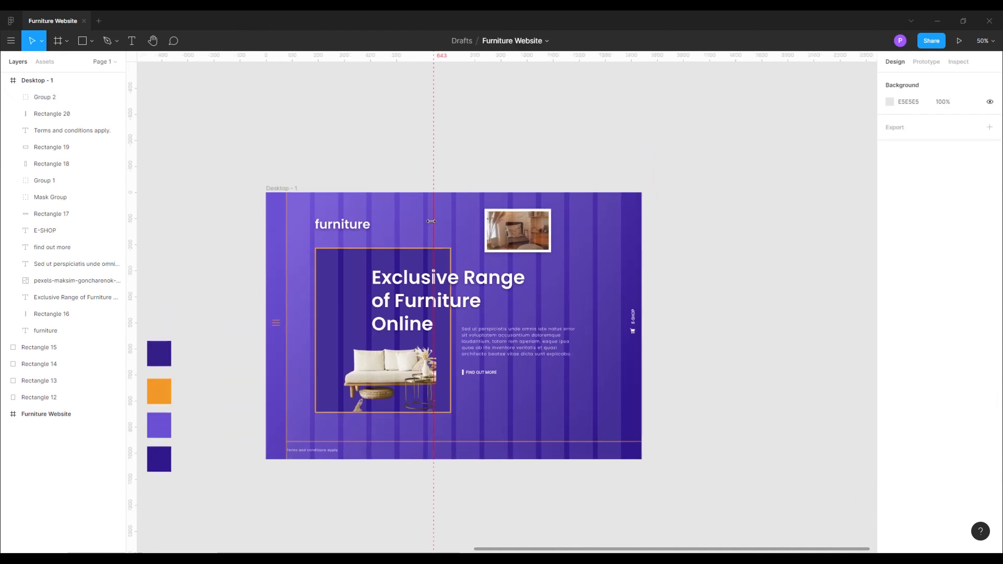
left_click_drag(697, 400, 734, 391)
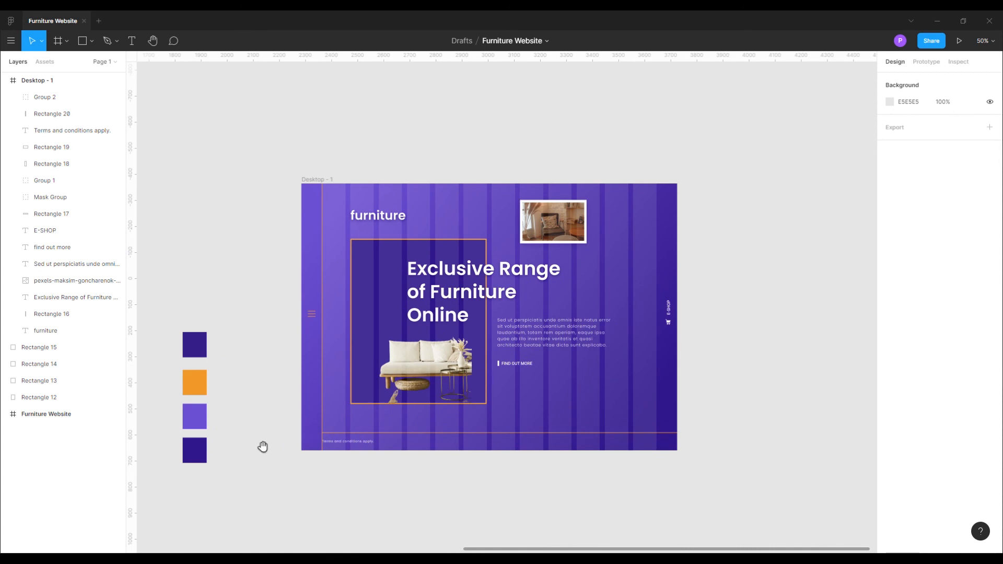
Hide the 12-column layout grid on the Desktop - 1 frame.
left_click_drag(263, 447, 286, 441)
left_click(340, 174)
left_click(973, 240)
key("Escape")
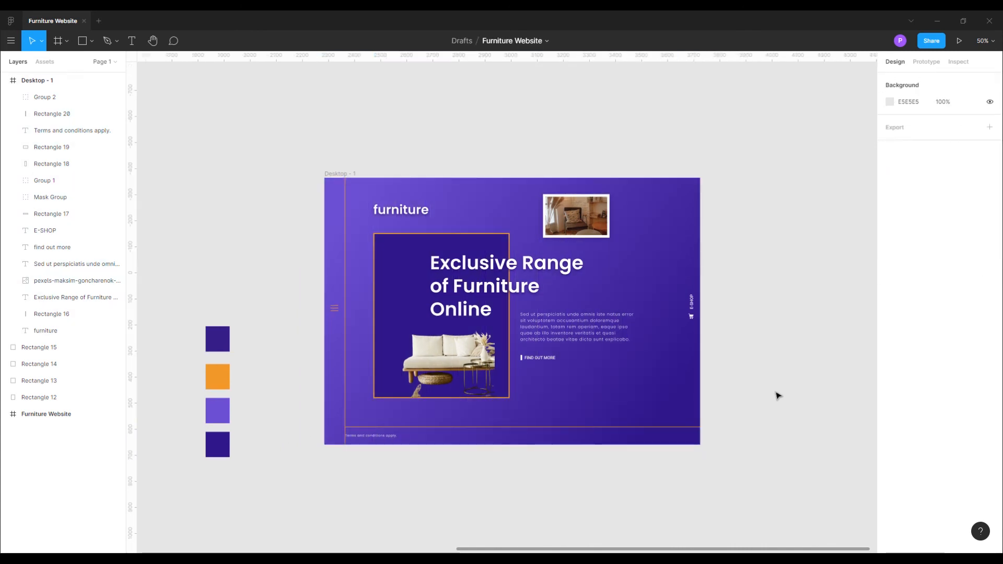
key("shift+0")
key("minus")
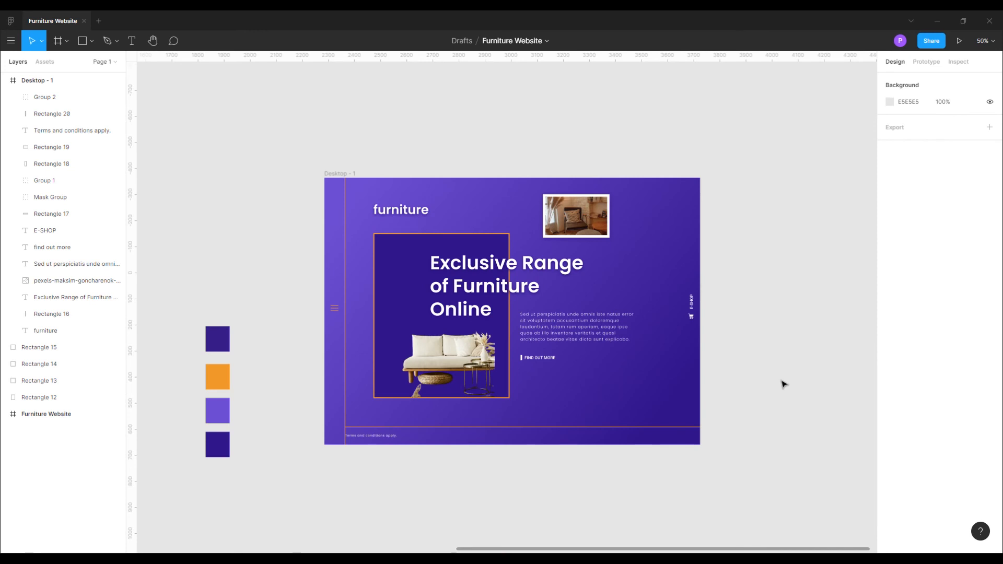
Draw a vertical bar about 14 × 106 px against the frame's right edge at about Y 124.
left_click_drag(783, 385, 671, 374)
key("plus")
left_click_drag(665, 228, 661, 320)
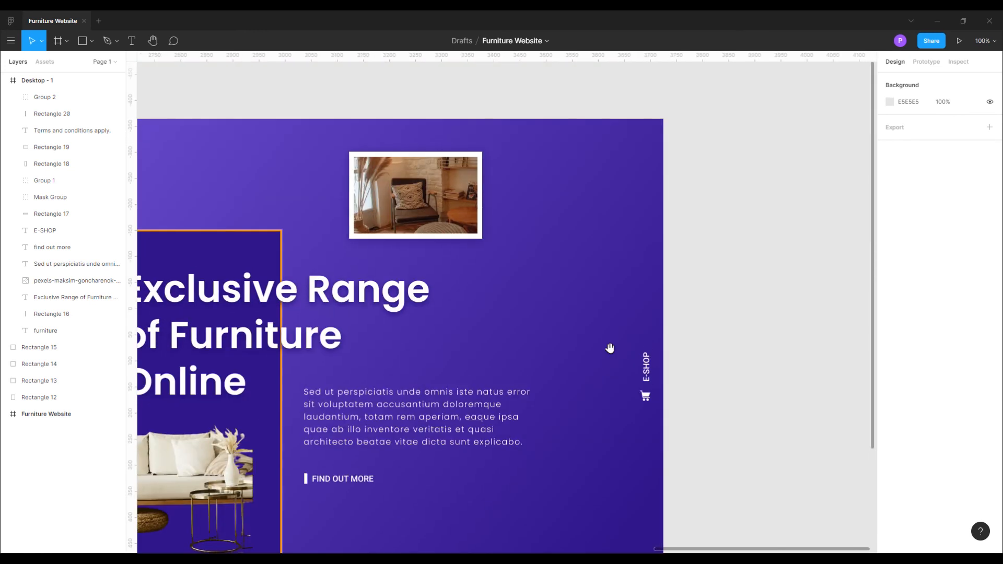
left_click_drag(537, 335, 516, 345)
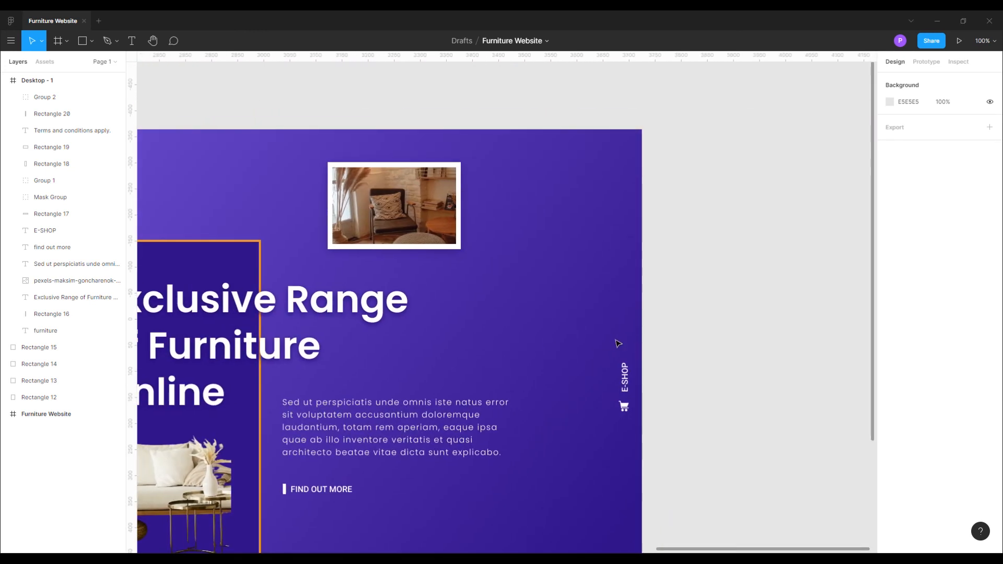
key("r")
left_click_drag(635, 194, 644, 251)
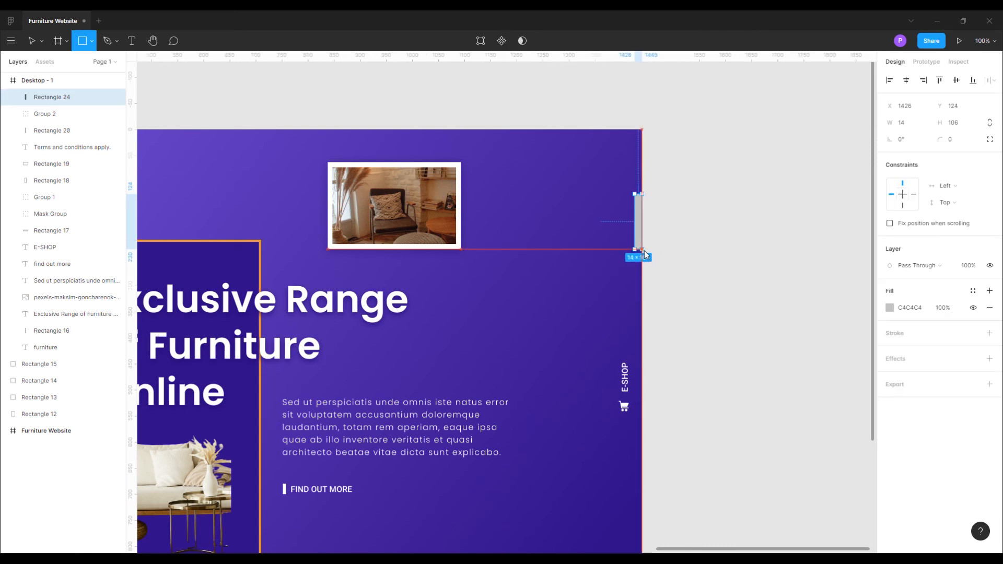
left_click(716, 295)
Fill the vertical bar at the frame's right edge with the orange swatch colour F29829.
key("minus")
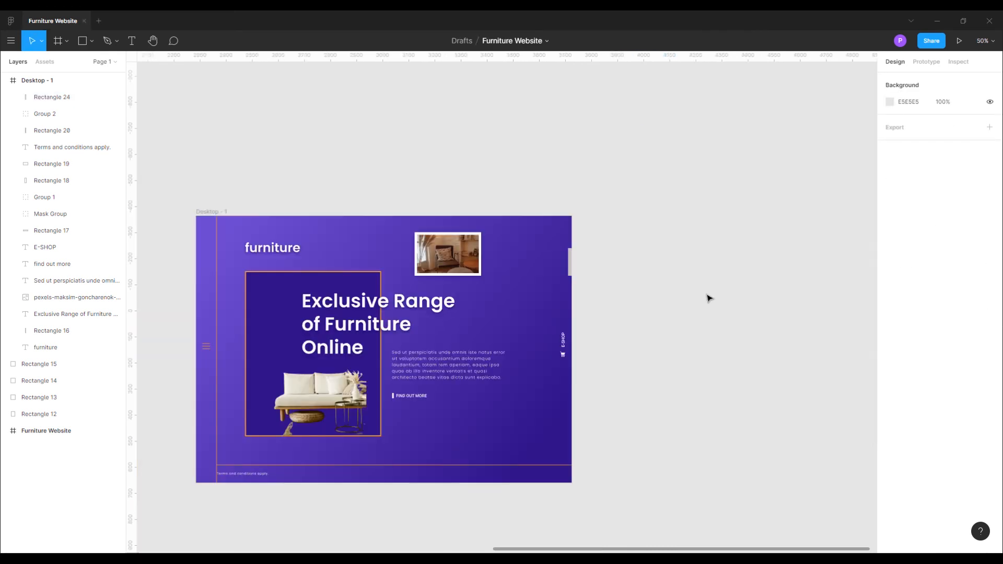
left_click(573, 275)
left_click_drag(448, 450, 610, 436)
left_click(890, 308)
left_click(766, 436)
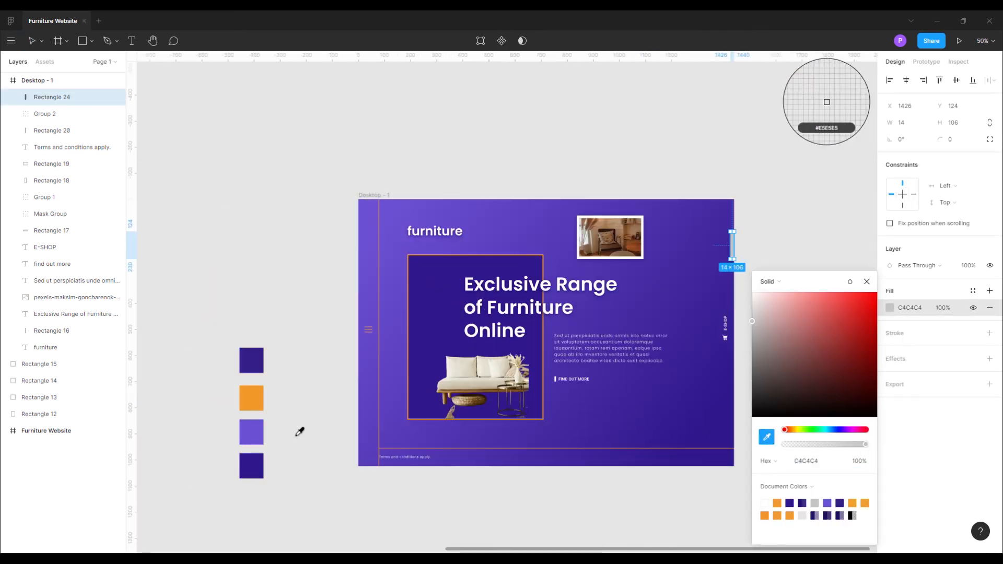
left_click(254, 402)
left_click(866, 281)
left_click(809, 263)
Set the orange bar's width to 10 and its height to 70.
key("plus")
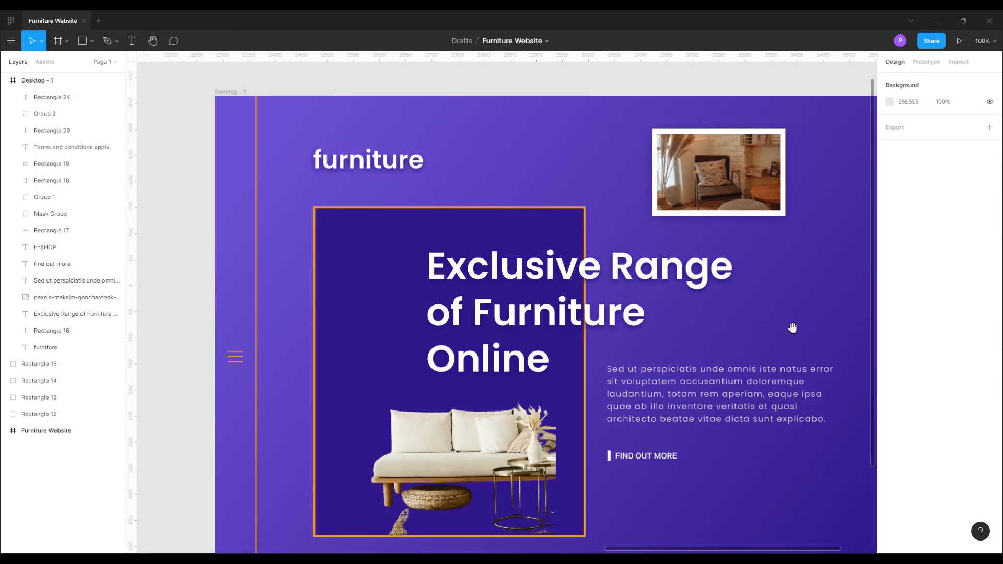
scroll(792, 327, "right", 7)
left_click(583, 225)
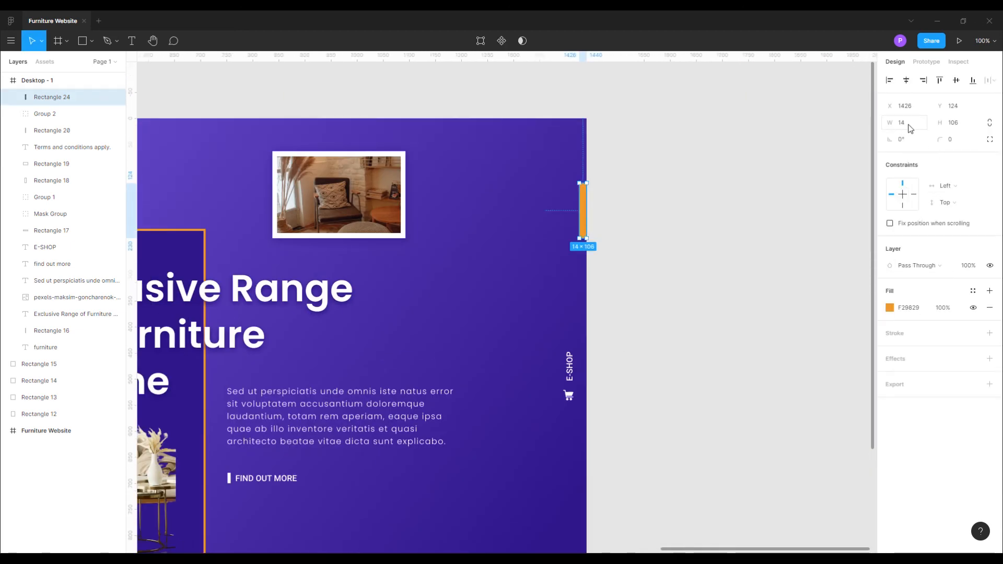
type("9")
key("Return")
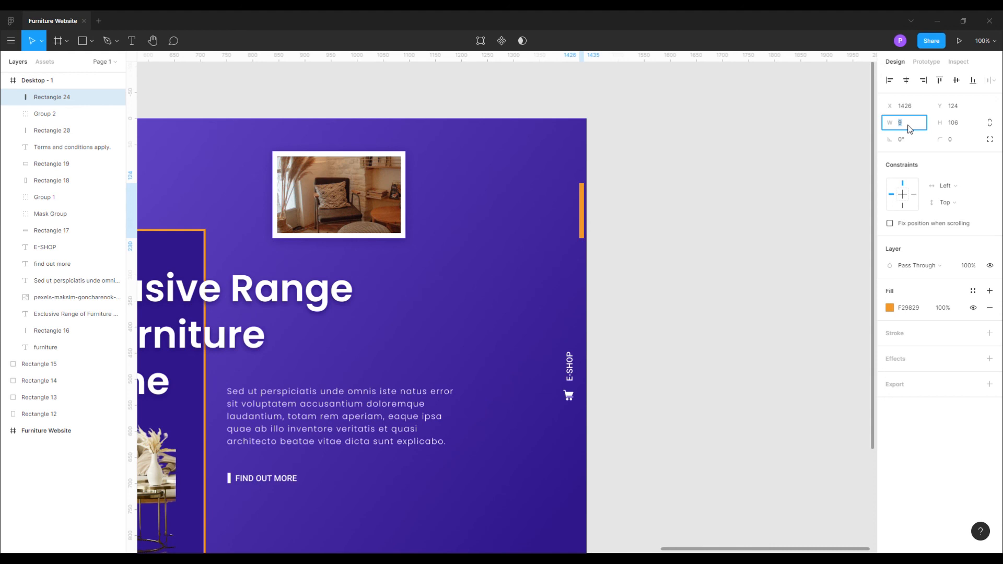
left_click(966, 123)
type("105")
key("Return")
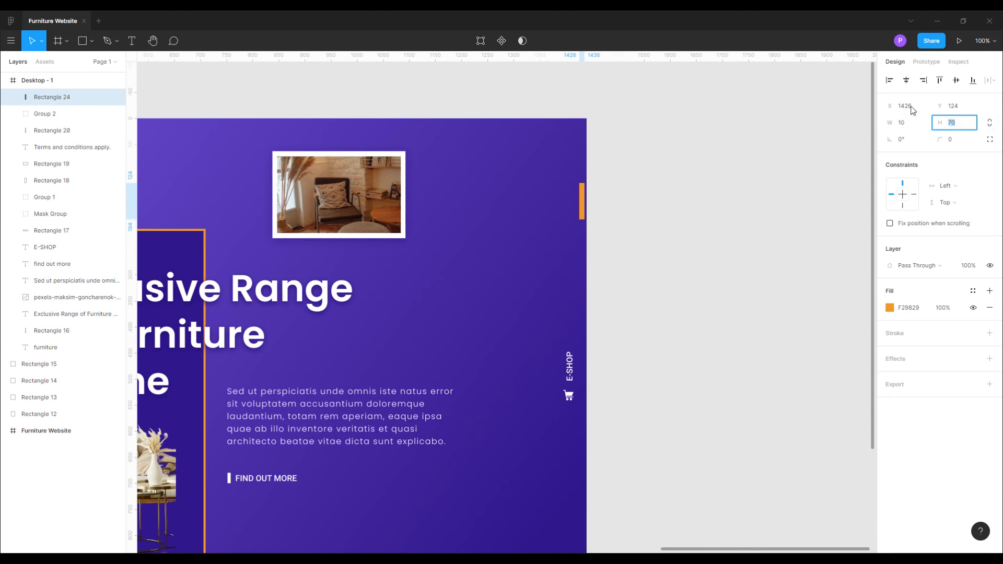
Nudge the orange bar right to X 1430 so it sits flush with the frame's right edge.
left_click(760, 279)
left_click(582, 204)
key("Right")
key("Right")
key("Right")
key("Right")
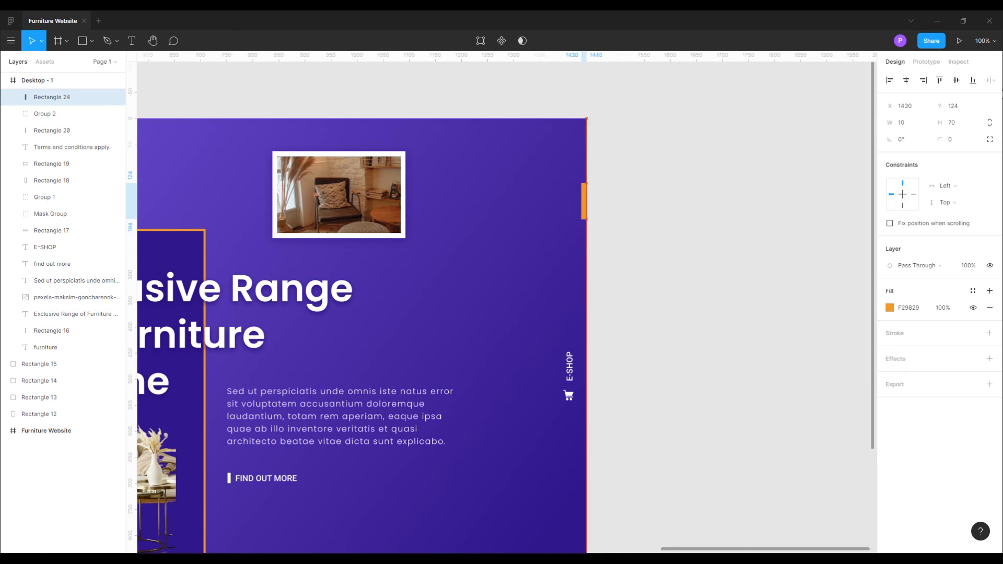
key("minus")
left_click_drag(653, 391, 765, 407)
left_click(777, 402)
key("plus")
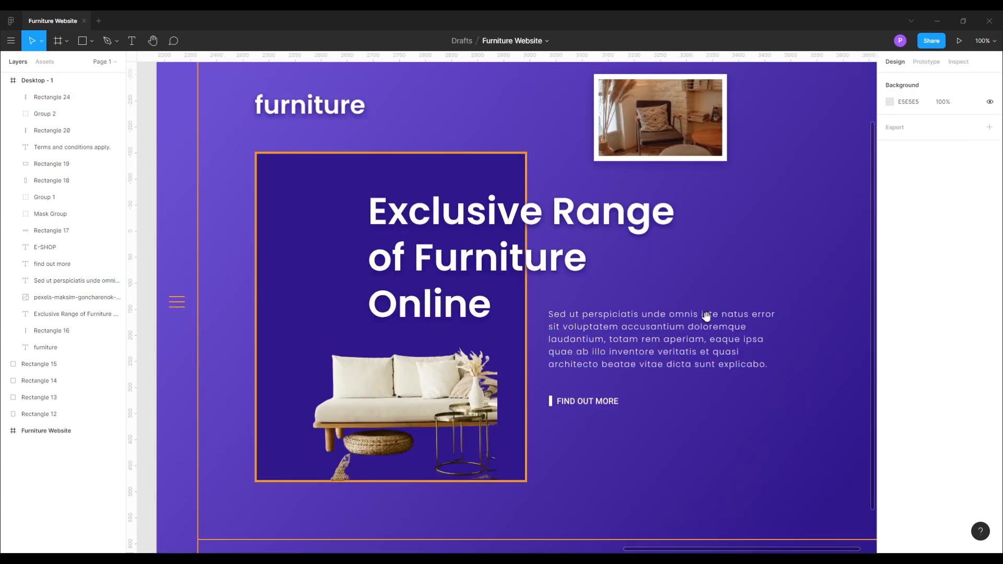
left_click_drag(710, 319, 694, 347)
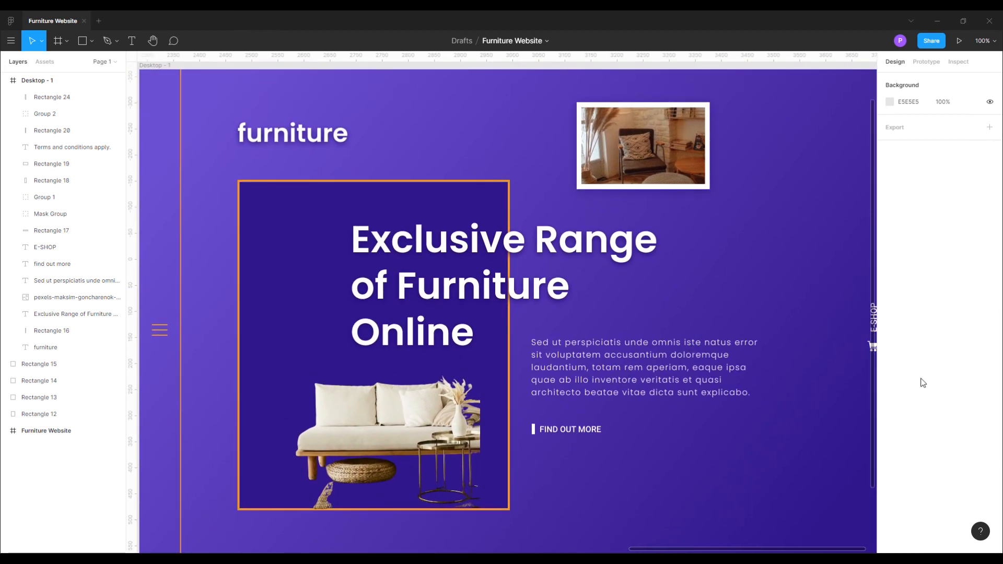